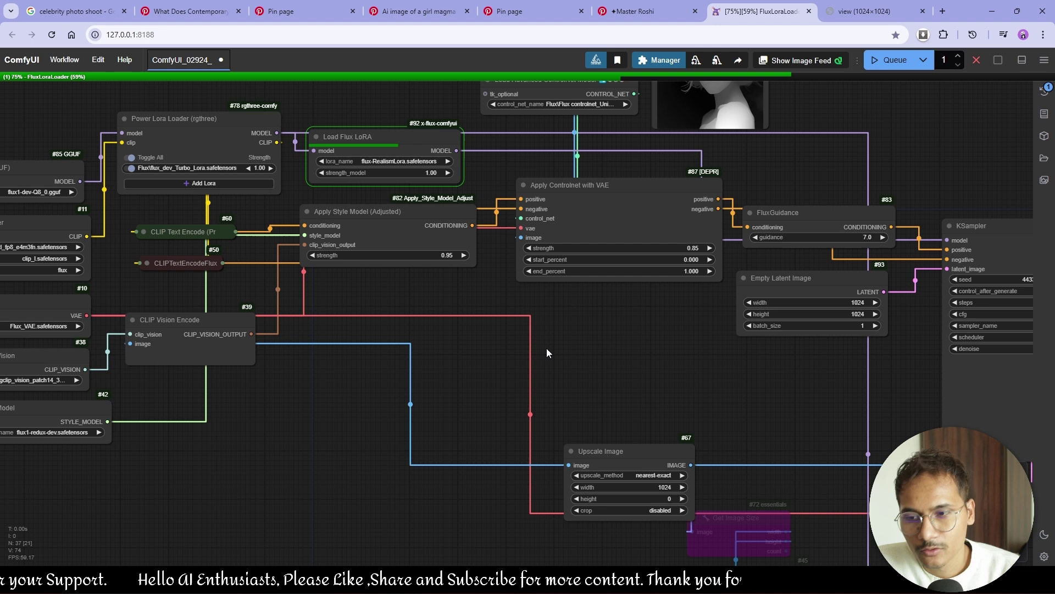
Examine the Flux workflow from the Unet, CLIP and VAE loaders through the prompt nodes to KSampler and the reference images.
left_click_drag(546, 353, 326, 356)
scroll(473, 418, "down", 3)
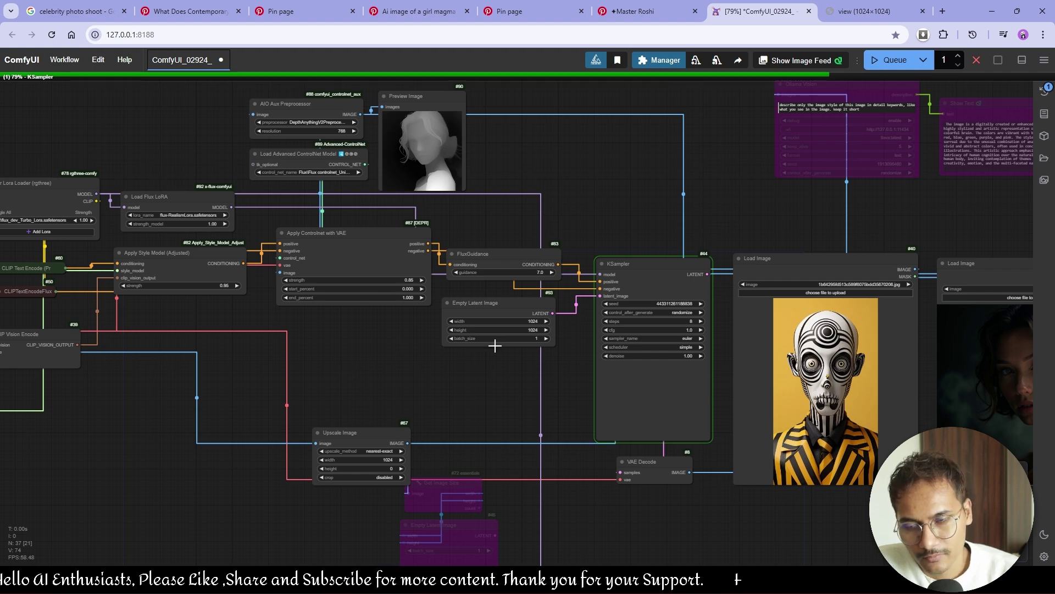
left_click_drag(486, 371, 662, 383)
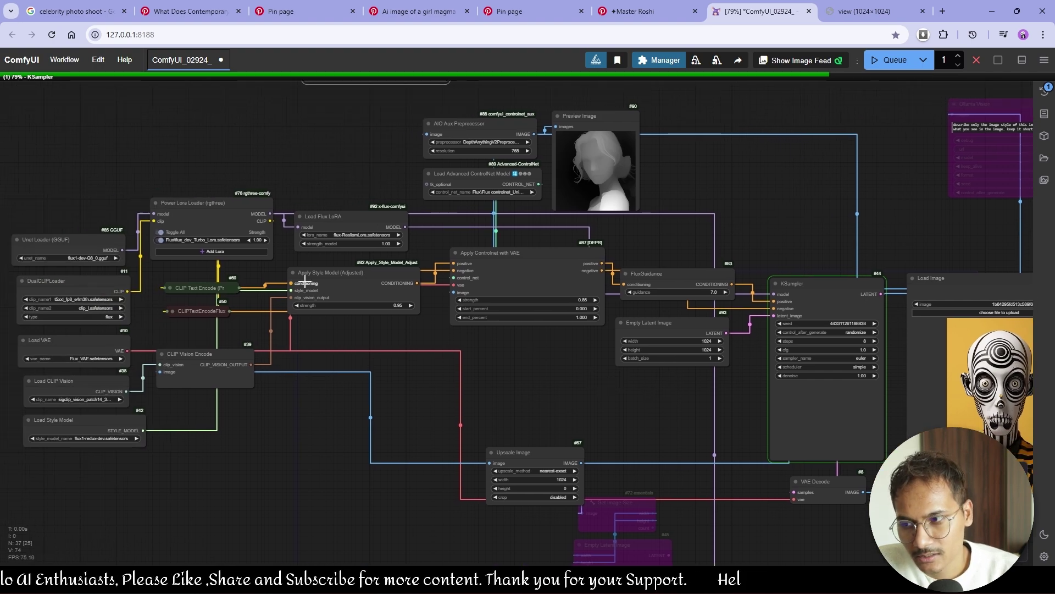
scroll(304, 279, "up", 3)
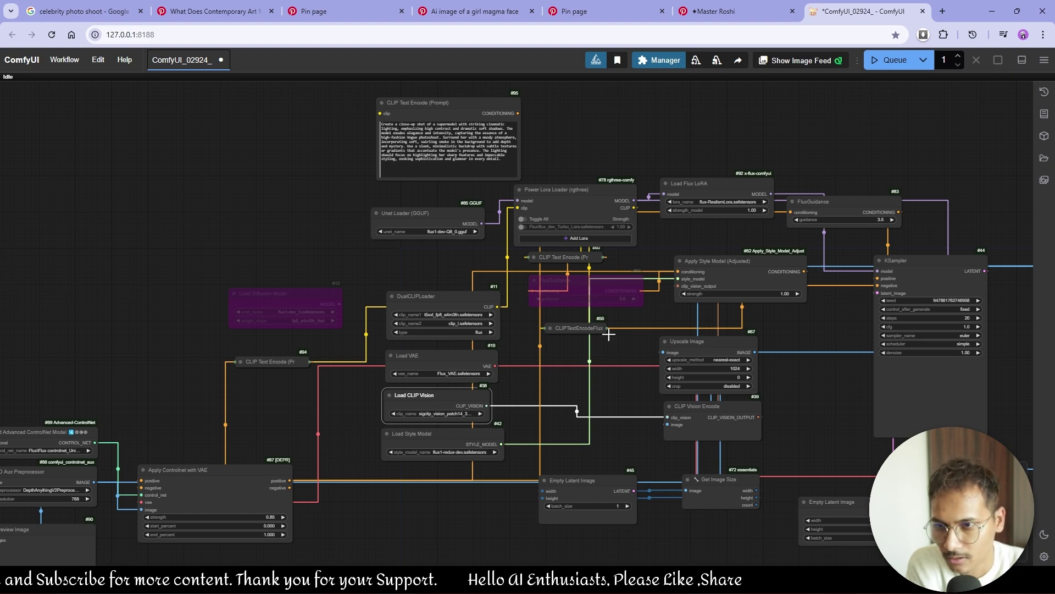
scroll(610, 332, "down", 2)
left_click_drag(710, 437, 388, 357)
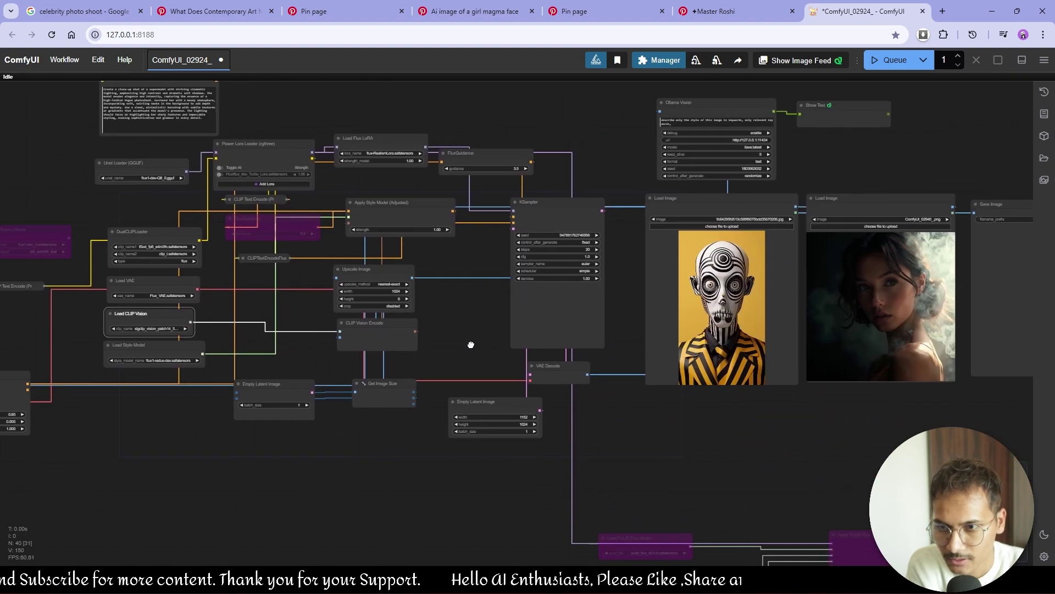
left_click_drag(469, 344, 692, 346)
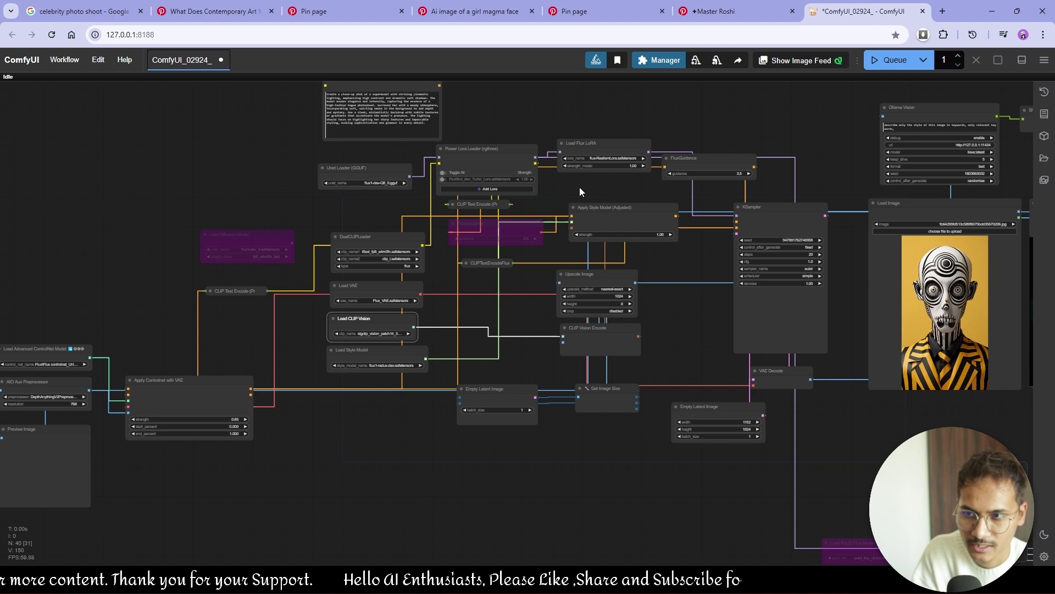
scroll(411, 192, "up", 3)
scroll(406, 189, "up", 4)
left_click_drag(324, 171, 405, 233)
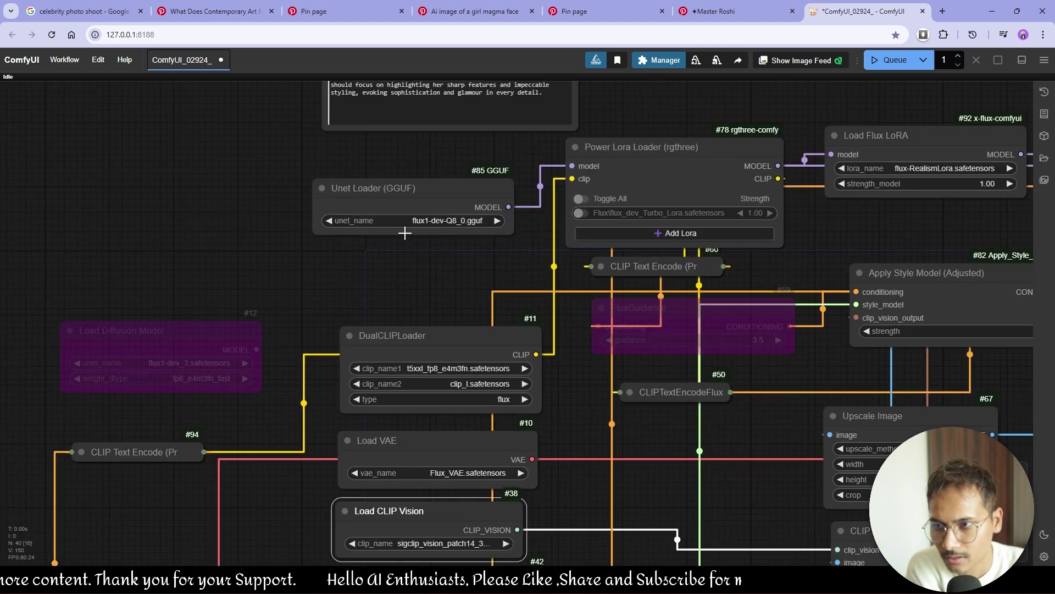
scroll(392, 248, "up", 1)
left_click_drag(386, 179, 395, 186)
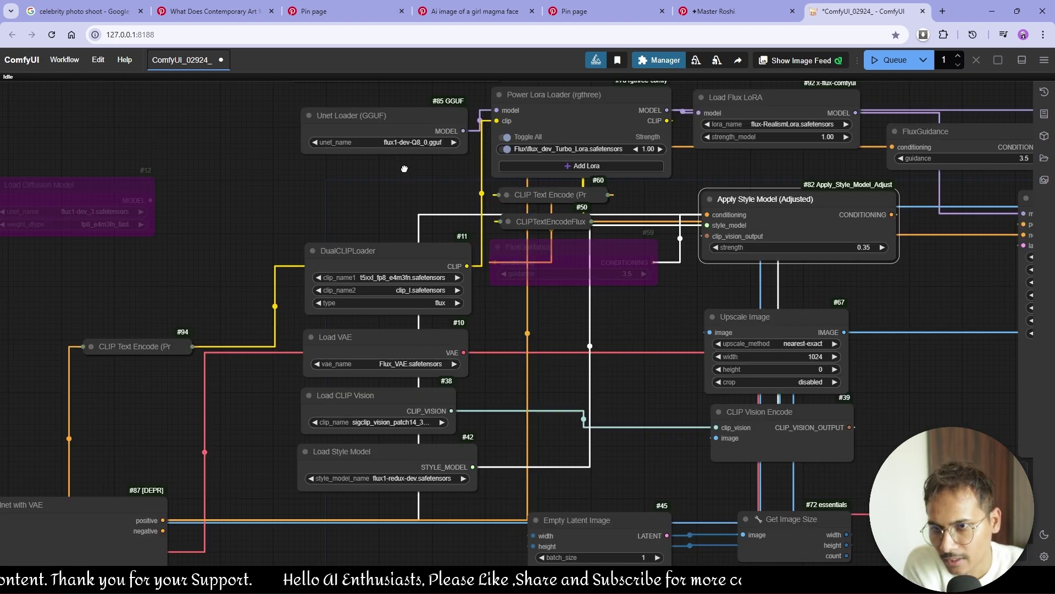
left_click_drag(403, 167, 362, 217)
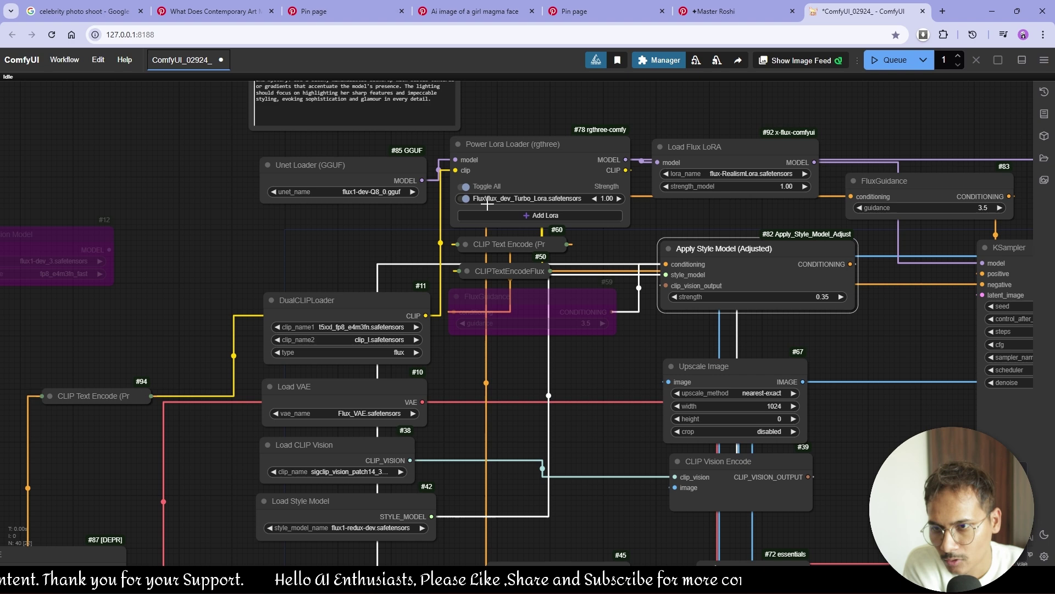
Inspect the Power Lora Loader, Load Flux LoRA, Apply Style Model, CLIP Vision, Load Style Model and Apply Controlnet with VAE nodes.
left_click_drag(617, 249, 584, 240)
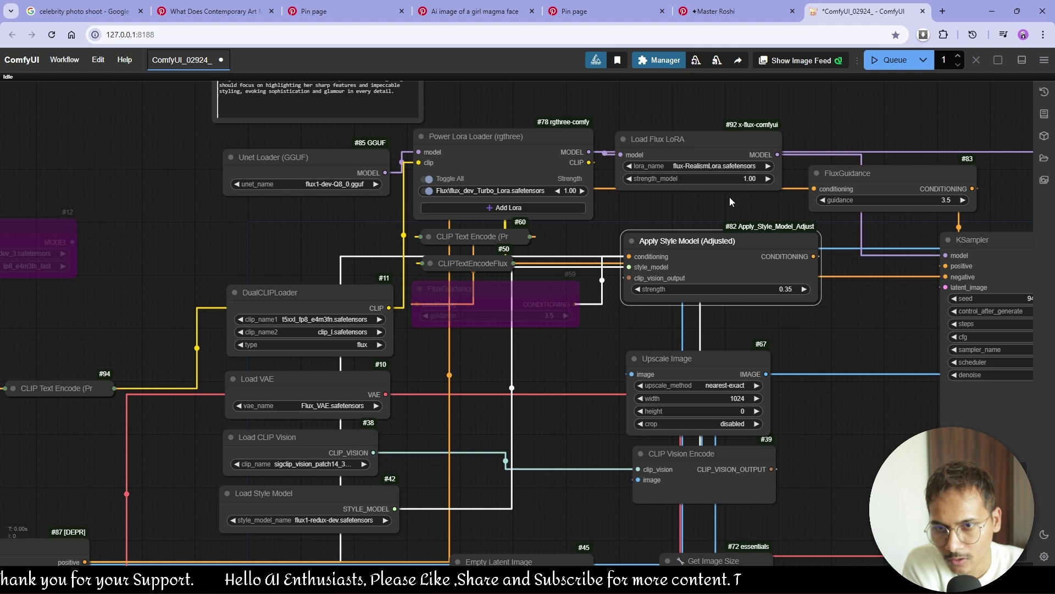
left_click_drag(730, 197, 598, 196)
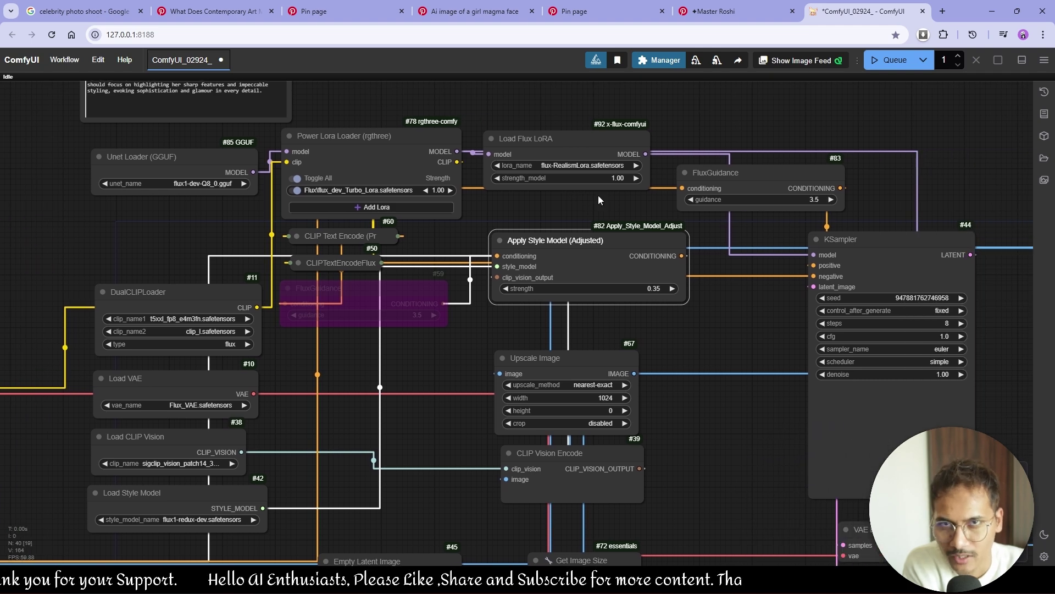
left_click_drag(592, 199, 591, 173)
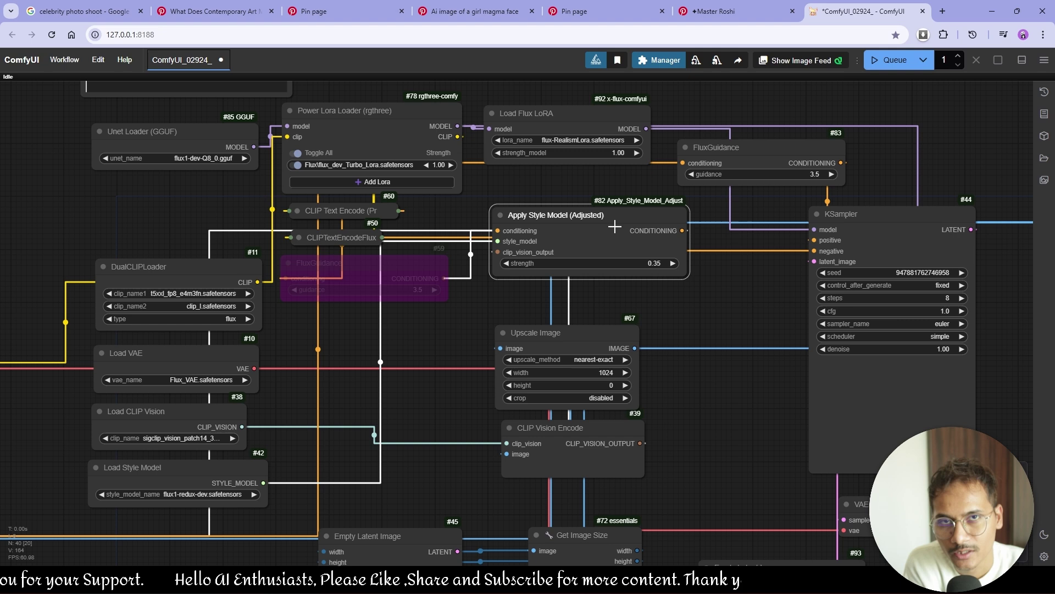
left_click_drag(464, 315, 588, 295)
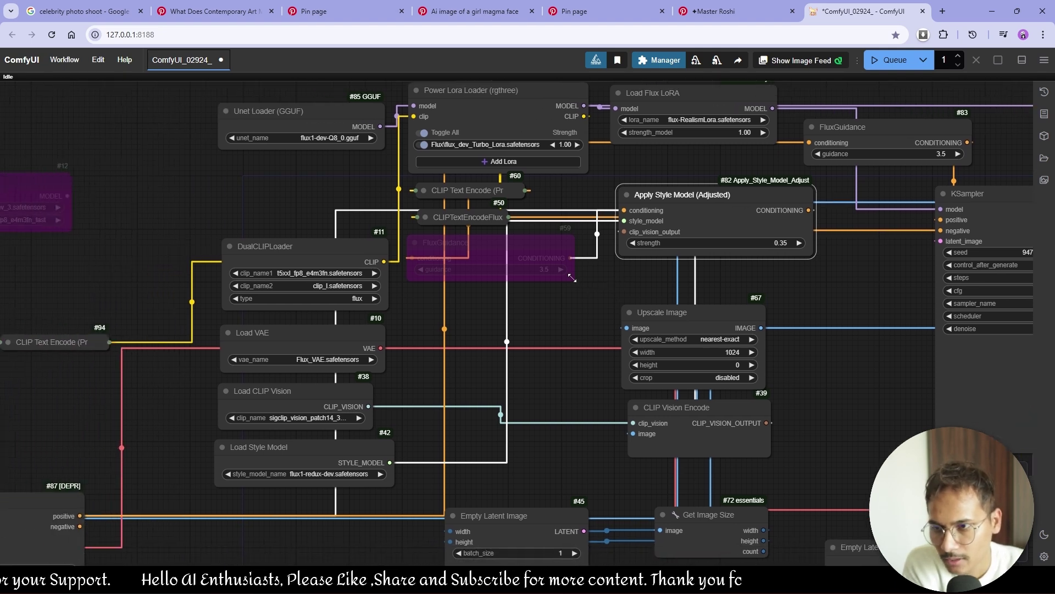
left_click_drag(570, 277, 743, 204)
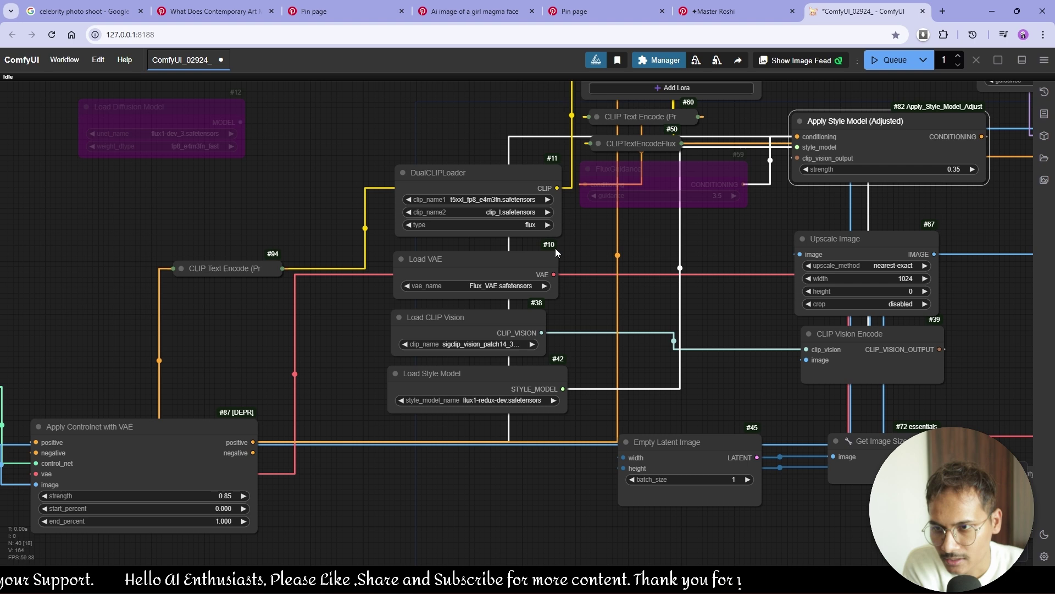
scroll(512, 199, "down", 4)
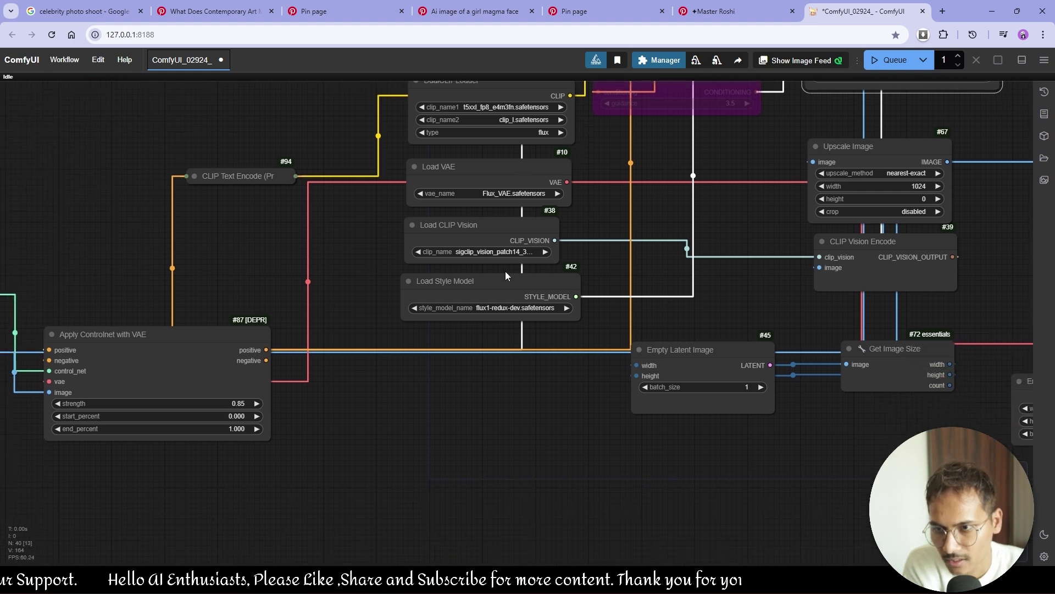
left_click_drag(441, 323, 401, 288)
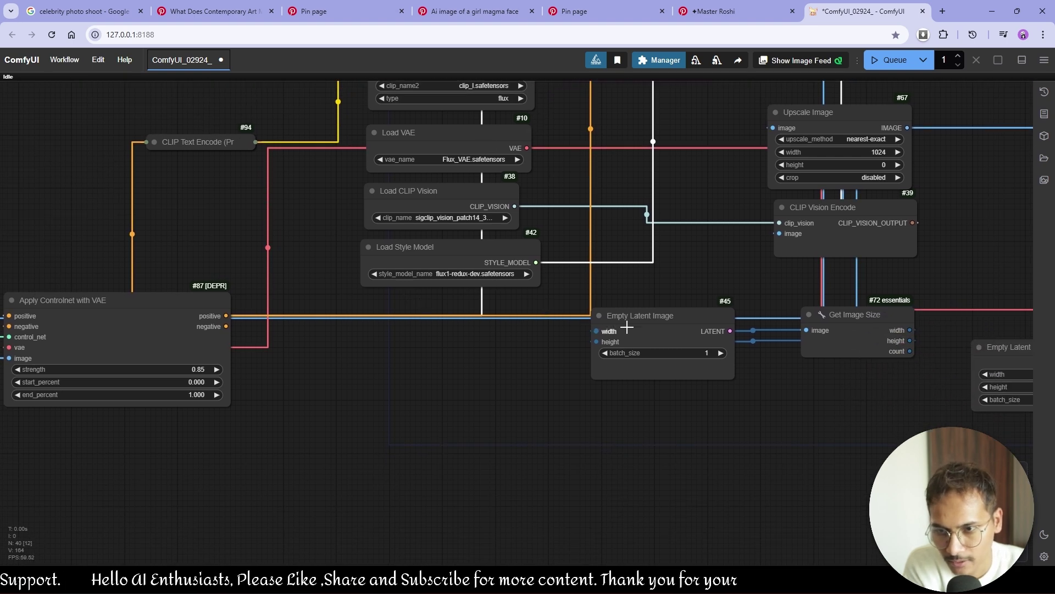
Move the Empty Latent Image node that feeds KSampler beside the sampler and set its width to 1024.
scroll(627, 328, "down", 3)
left_click(686, 334)
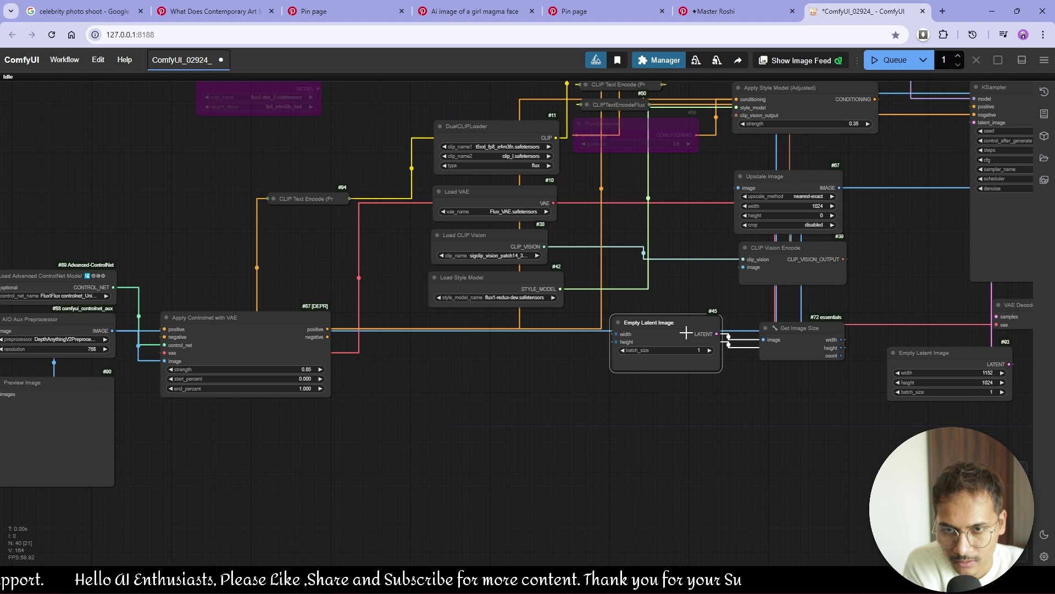
scroll(710, 346, "right", 4)
left_click_drag(736, 361, 683, 156)
left_click(706, 165)
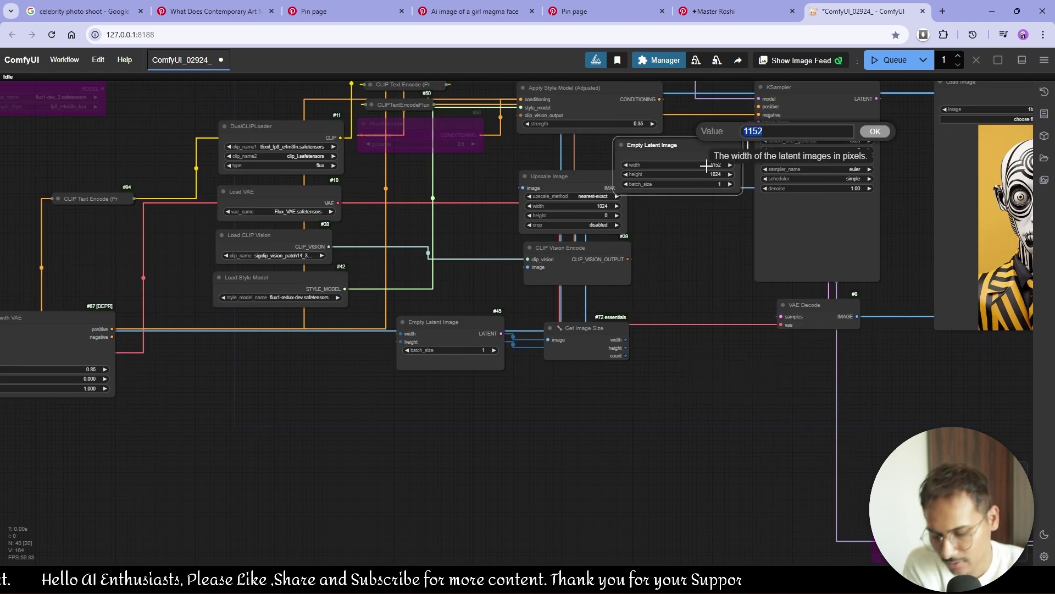
type("1024")
key("Return")
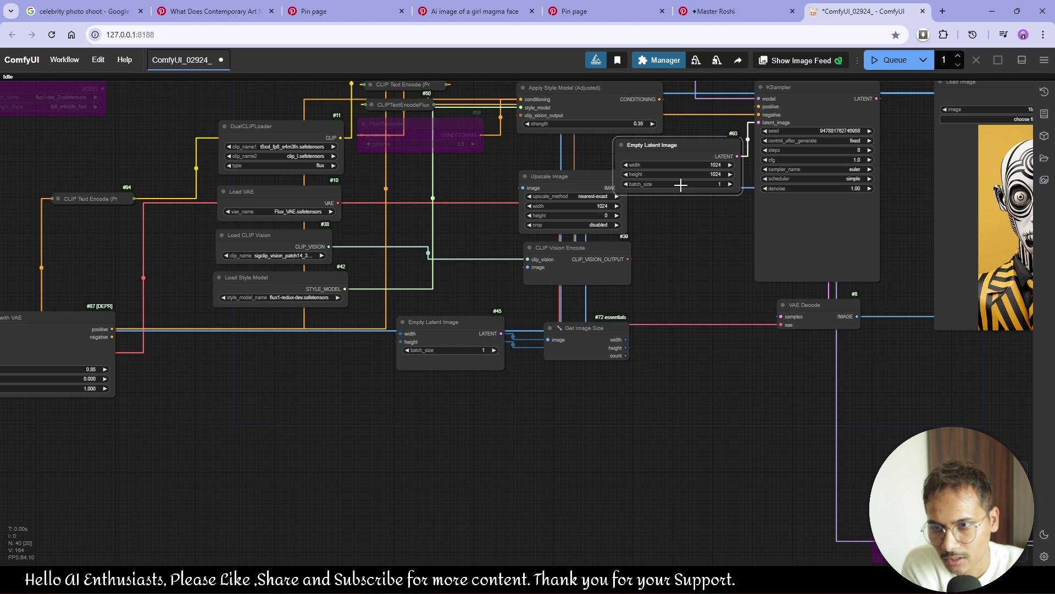
Rearrange the Upscale Image, CLIP Vision Encode and size-driven Empty Latent Image nodes, and bypass that latent node together with Get Image Size.
left_click_drag(549, 176, 488, 167)
left_click_drag(569, 253, 489, 241)
left_click_drag(464, 322, 605, 375)
left_click_drag(672, 290, 506, 437)
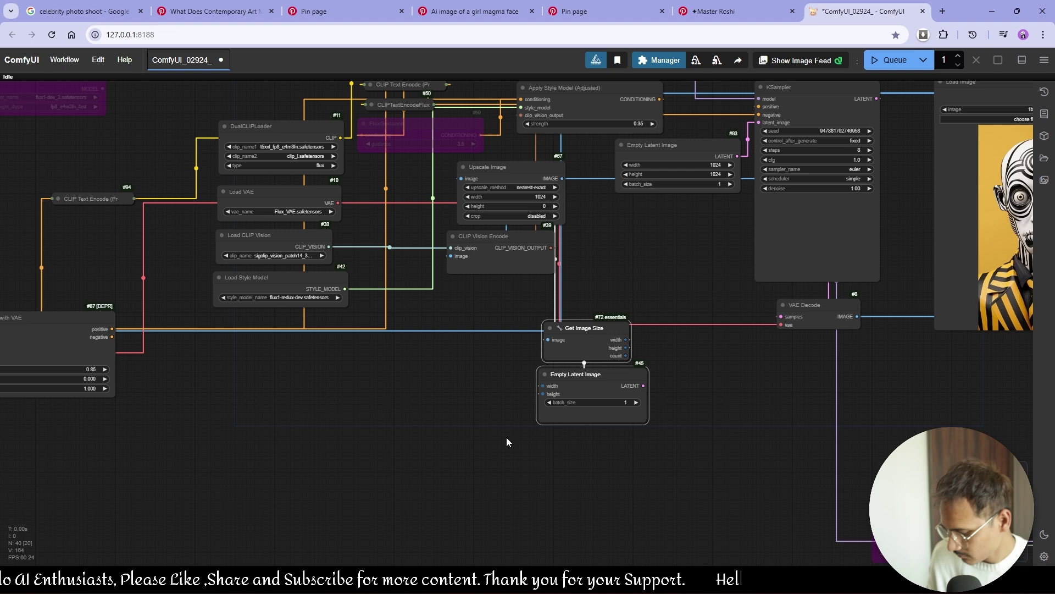
key("ctrl+b")
Shift the Apply Controlnet with VAE node slightly lower and nudge the Load Advanced ControlNet Model node.
left_click_drag(365, 375, 439, 409)
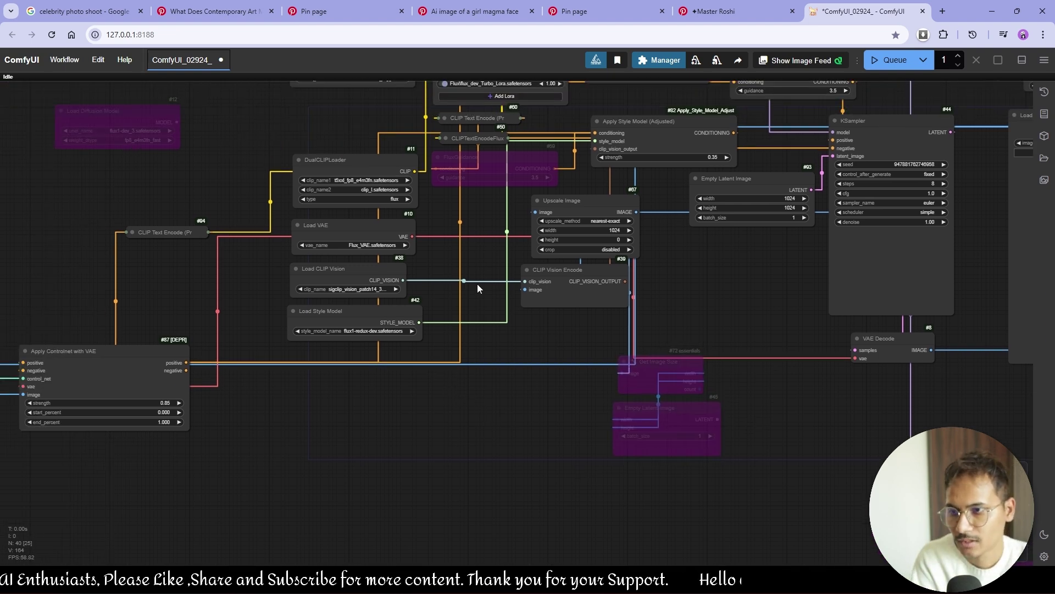
left_click_drag(277, 360, 564, 286)
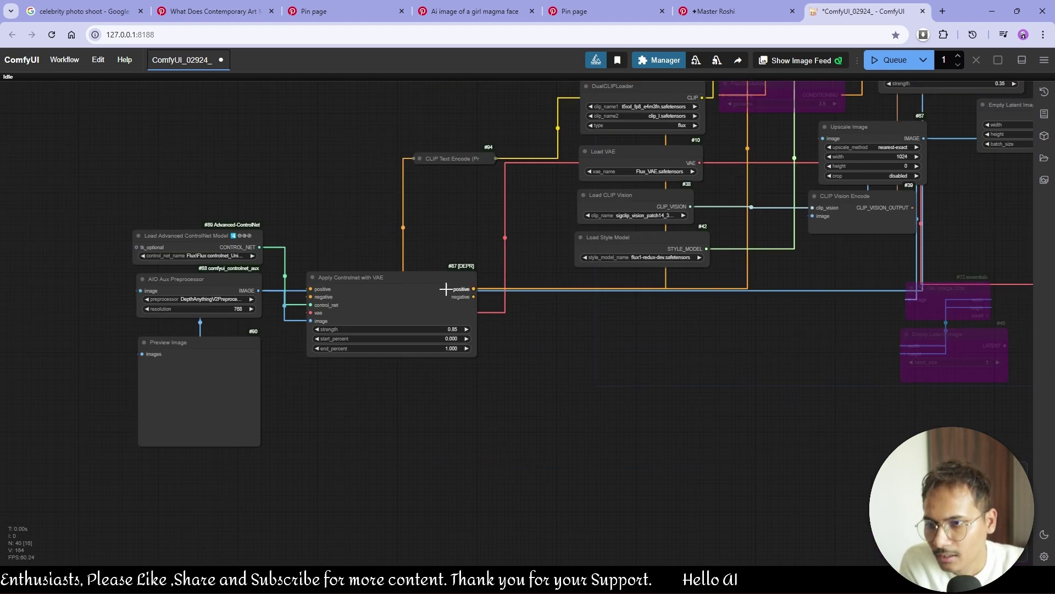
left_click_drag(446, 288, 420, 309)
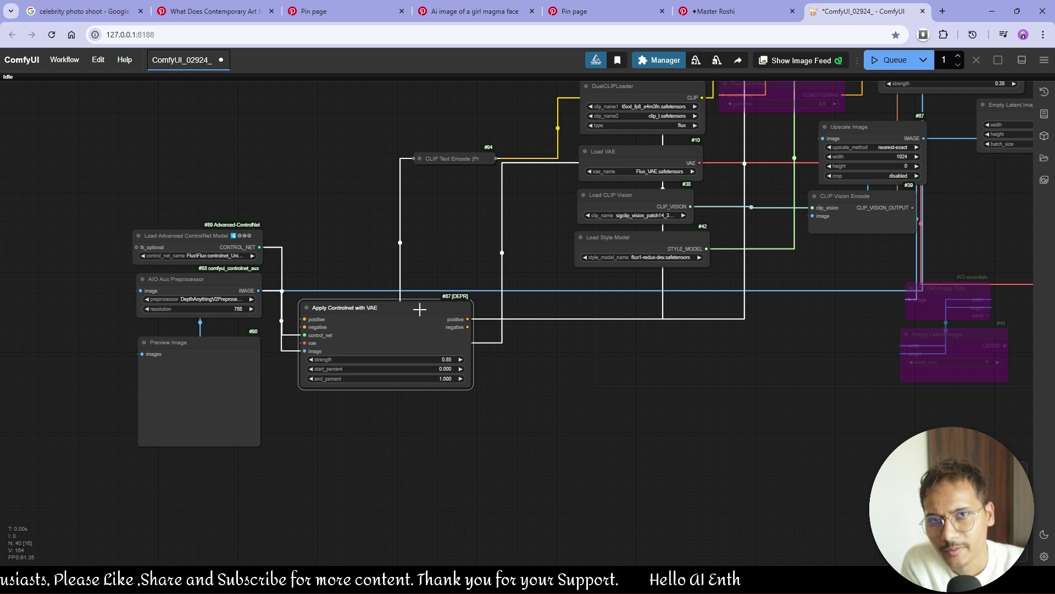
scroll(157, 336, "up", 4)
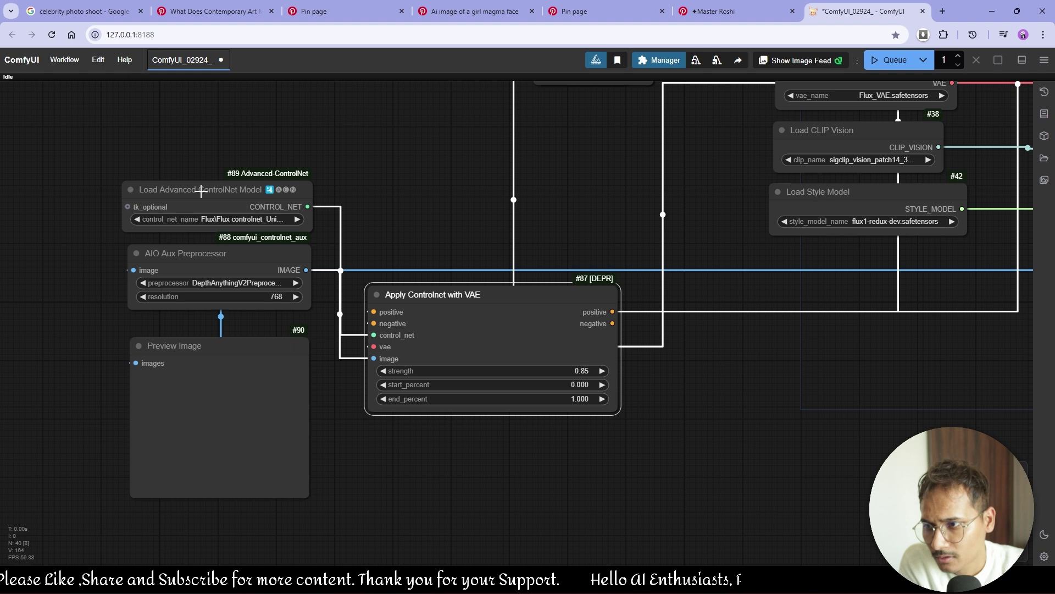
left_click_drag(189, 188, 193, 188)
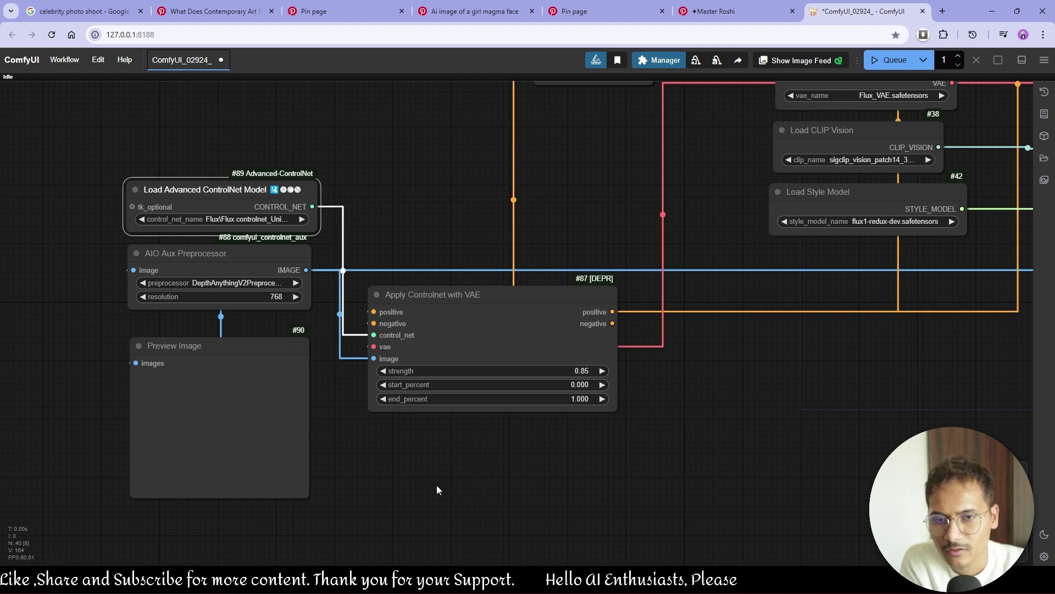
Insert the first saved Flux_control_net node template into the empty canvas area above the existing ControlNet nodes.
right_click(476, 509)
scroll(377, 420, "down", 3)
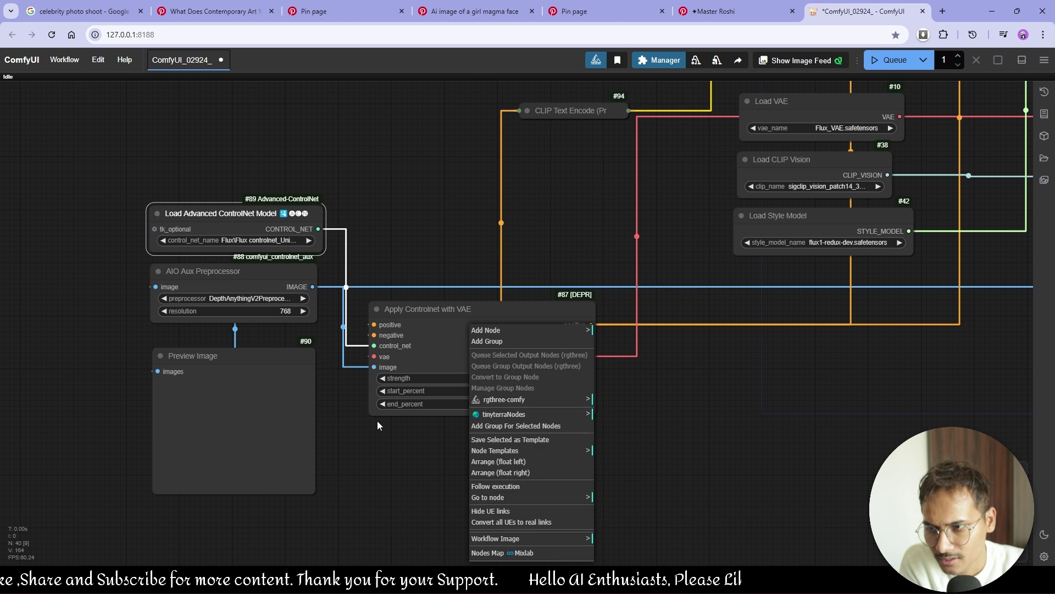
left_click_drag(275, 189, 492, 416)
right_click(358, 259)
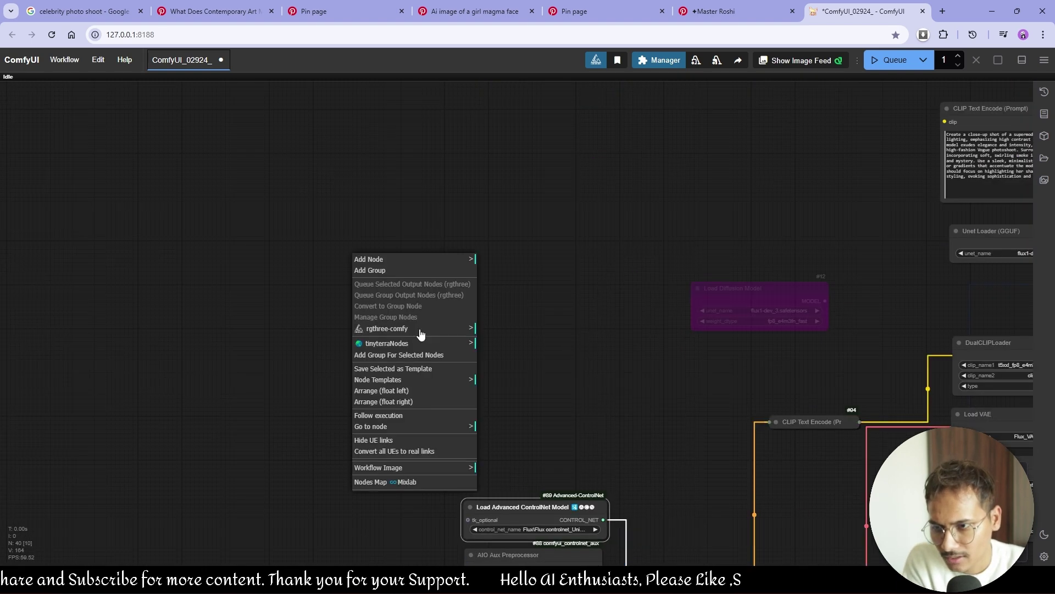
left_click(423, 380)
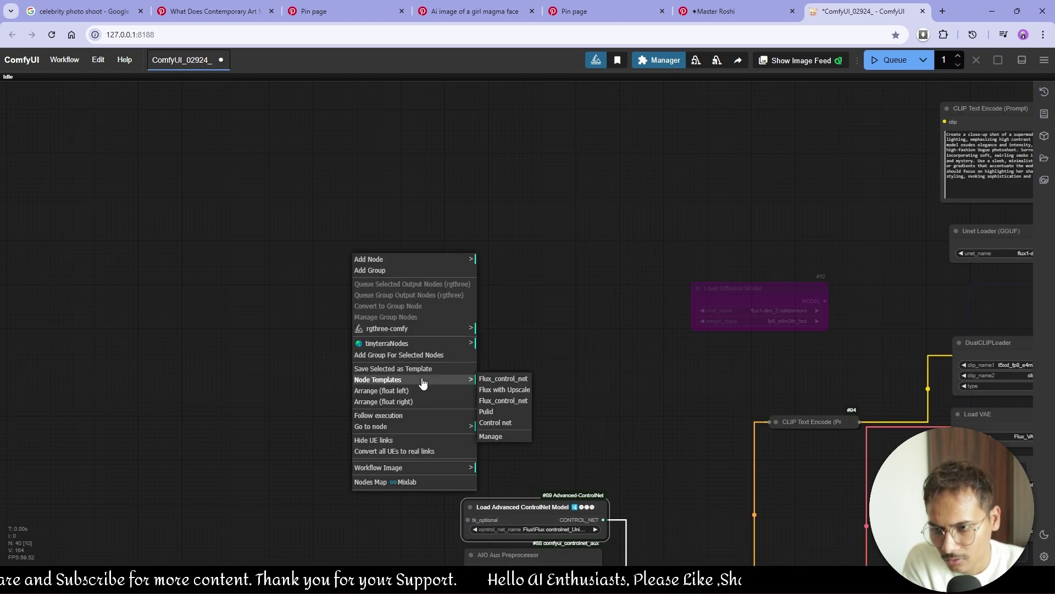
left_click(515, 381)
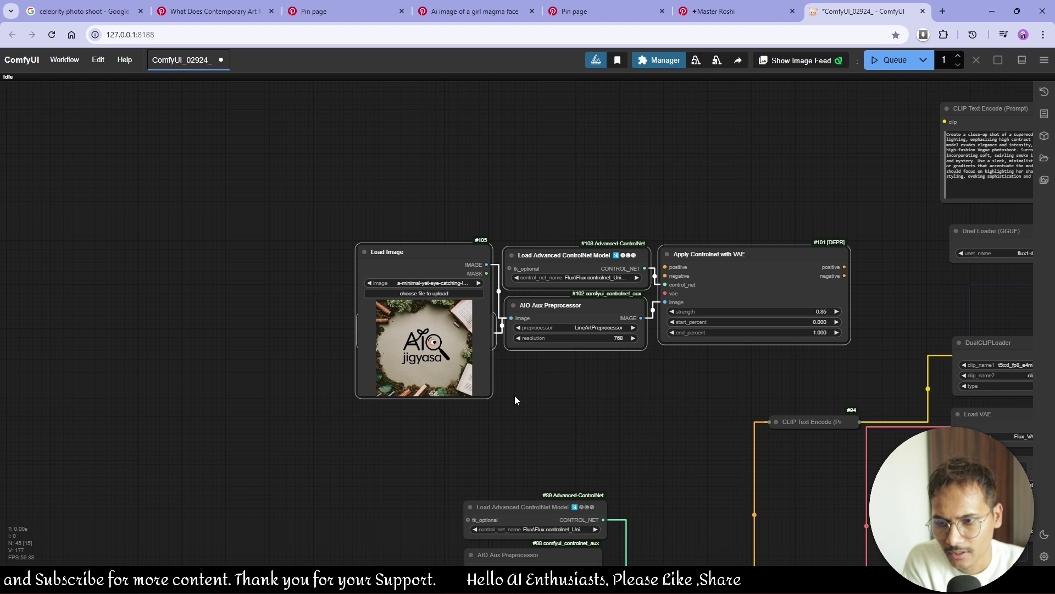
left_click_drag(853, 223, 358, 390)
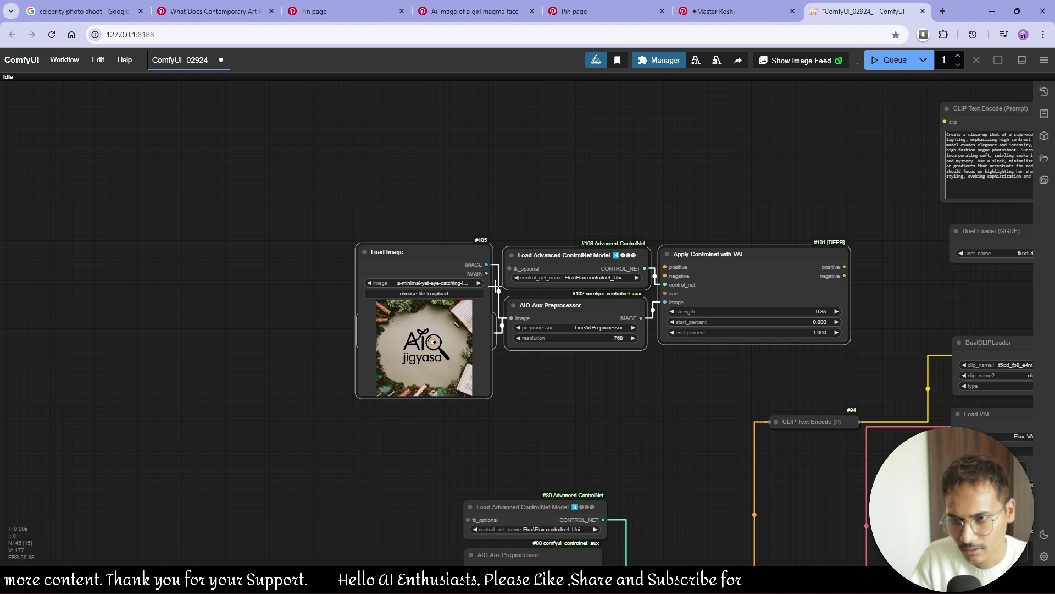
right_click(418, 149)
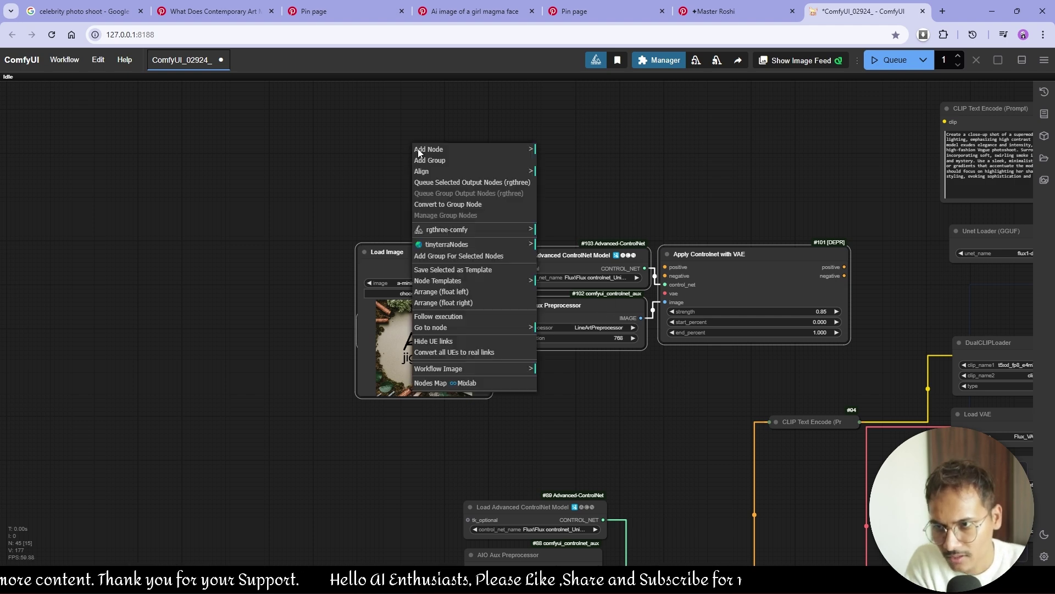
left_click(467, 270)
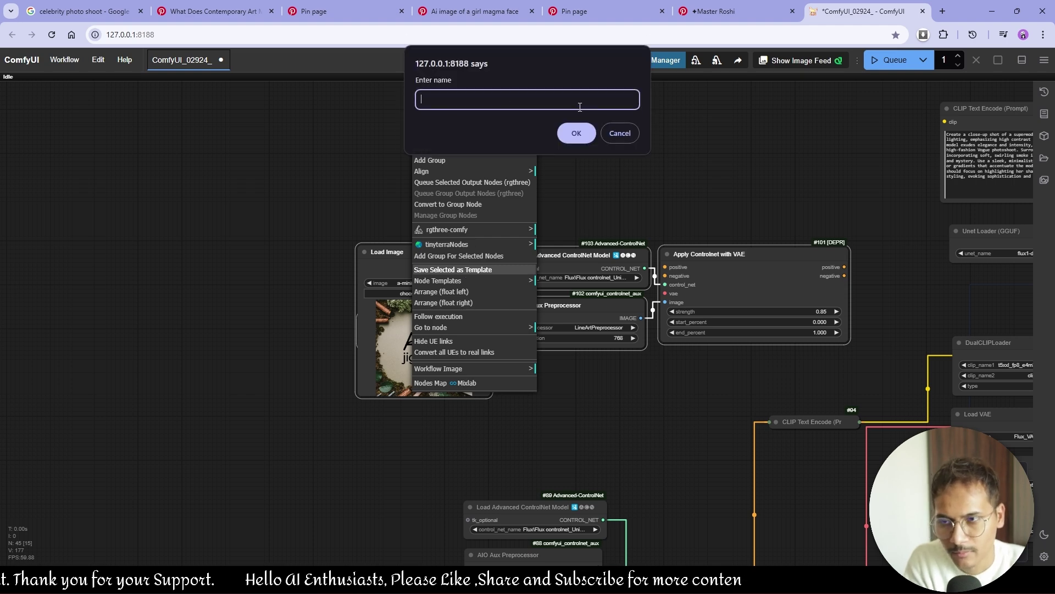
left_click(620, 133)
right_click(473, 180)
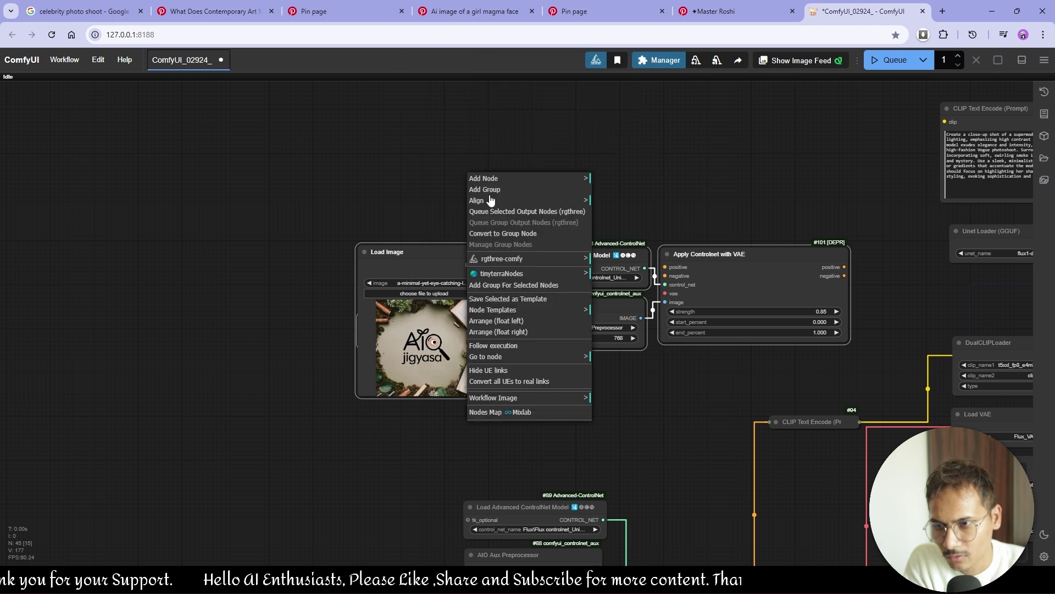
left_click(533, 312)
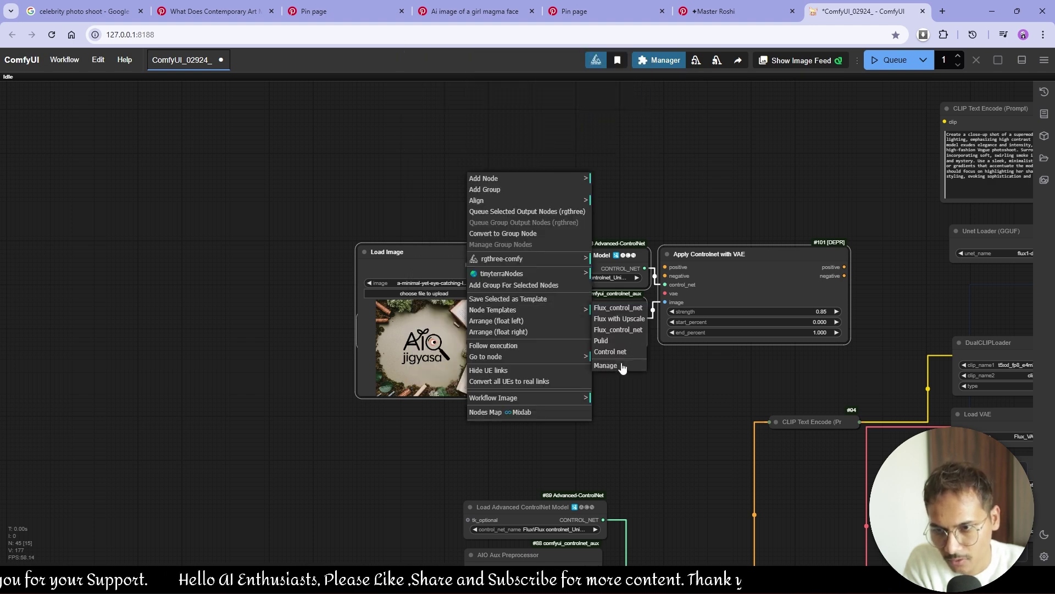
Review the available preprocessor options of the AIO Aux Preprocessor node in the original depth ControlNet set.
left_click_drag(670, 407, 512, 338)
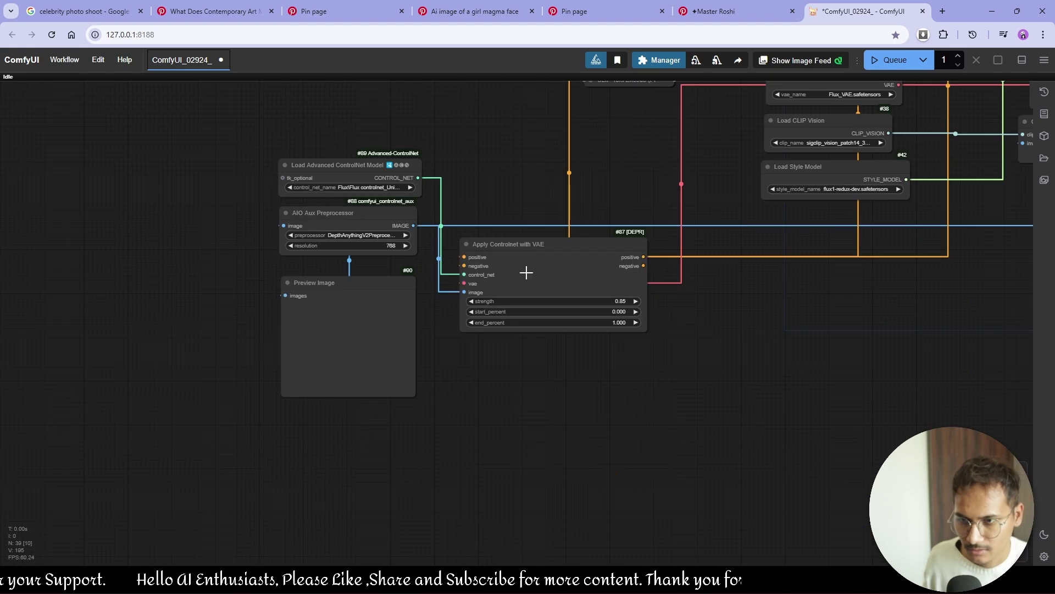
scroll(339, 225, "up", 5)
left_click(377, 163)
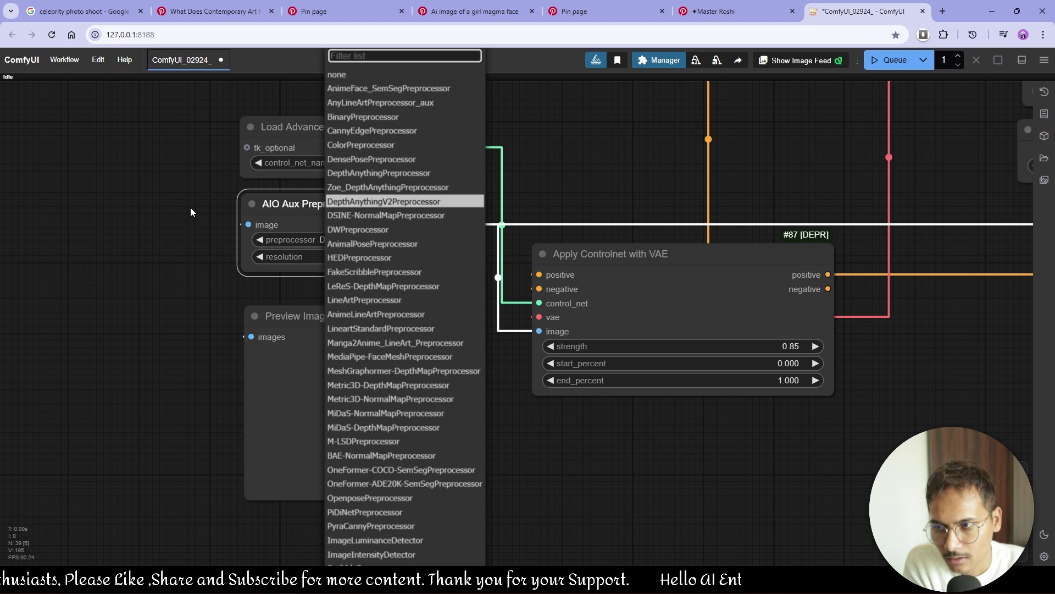
left_click(190, 206)
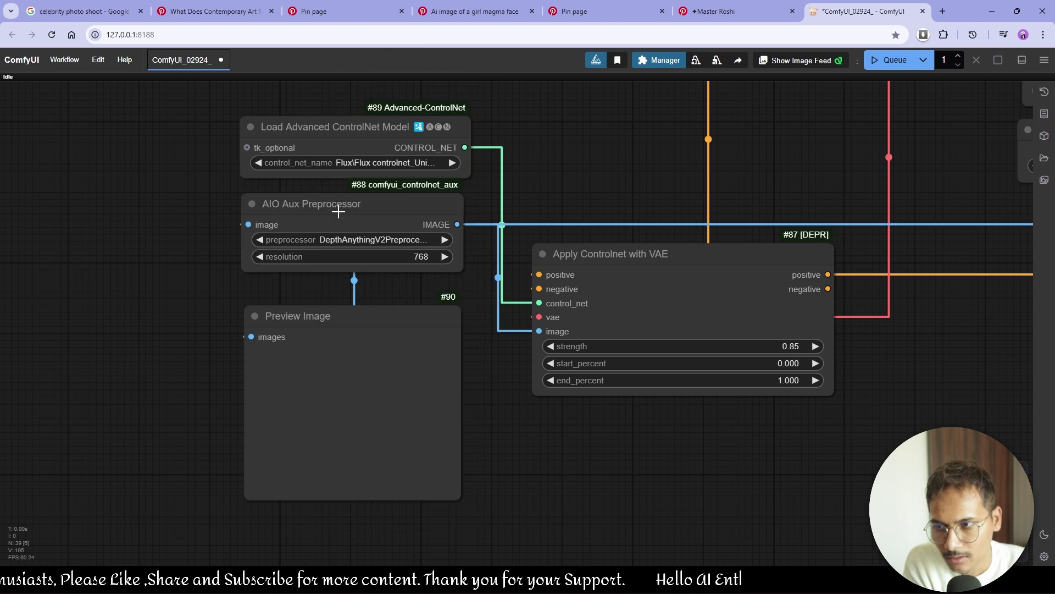
left_click(375, 242)
left_click(537, 165)
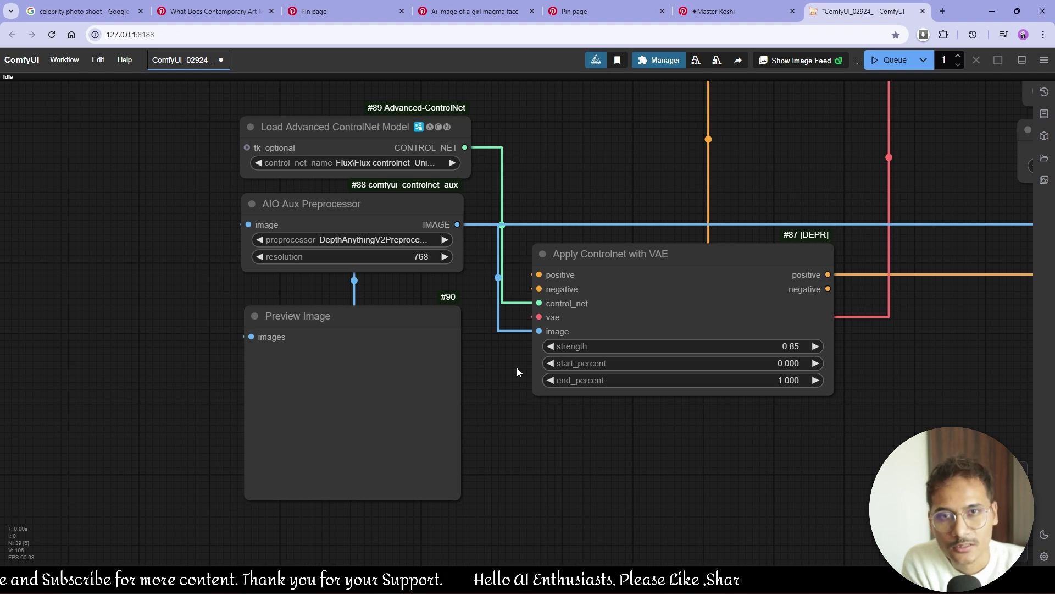
Nudge the Apply Controlnet with VAE node slightly away from the FluxGuidance node.
left_click_drag(578, 183, 412, 219)
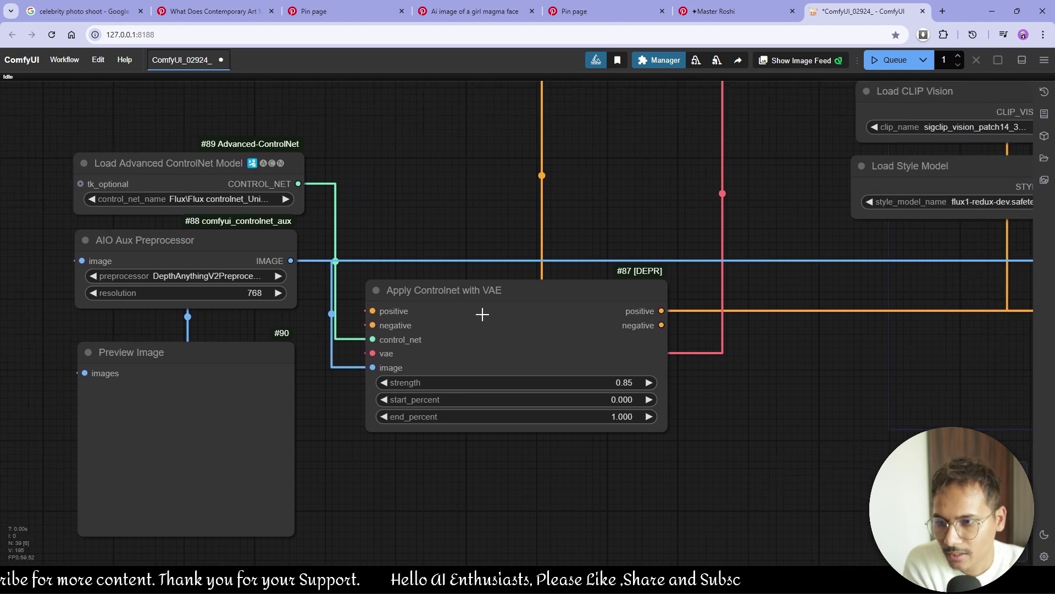
scroll(482, 347, "down", 4)
left_click_drag(659, 326, 227, 364)
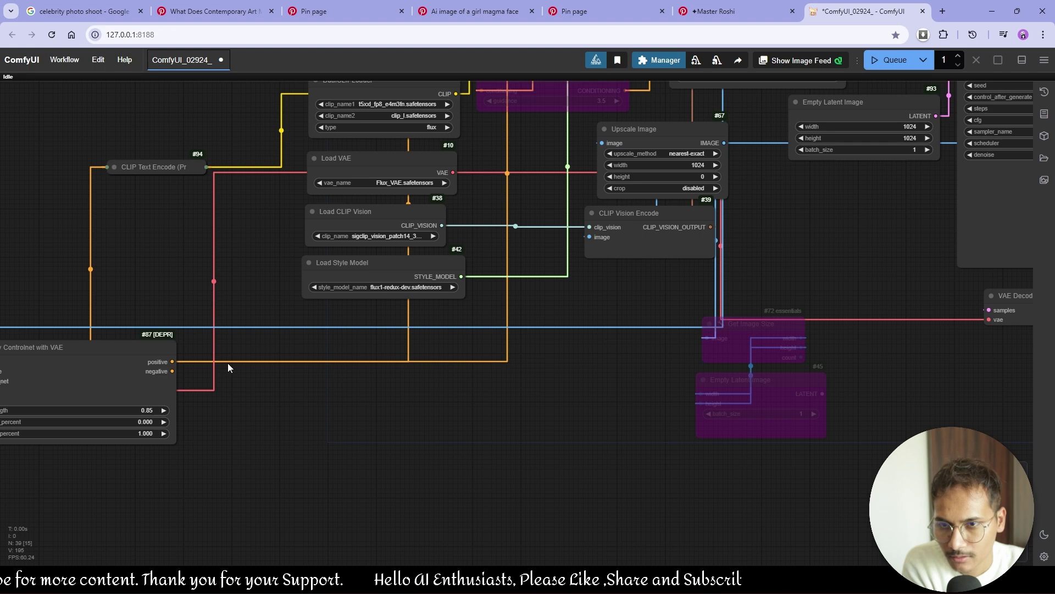
scroll(238, 394, "down", 6)
left_click_drag(528, 304, 415, 306)
scroll(415, 306, "up", 5)
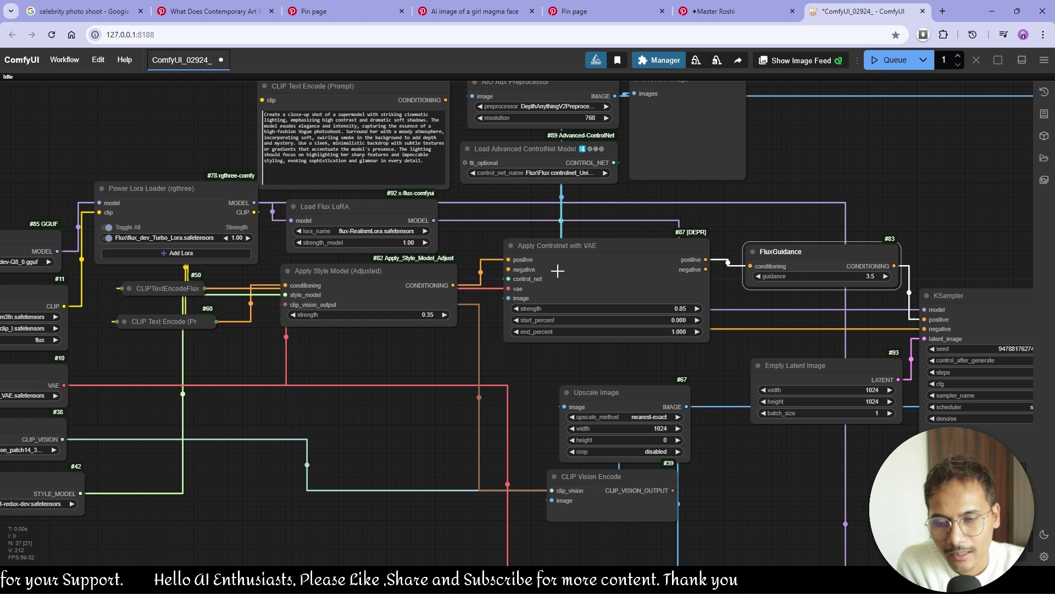
left_click_drag(572, 258, 568, 255)
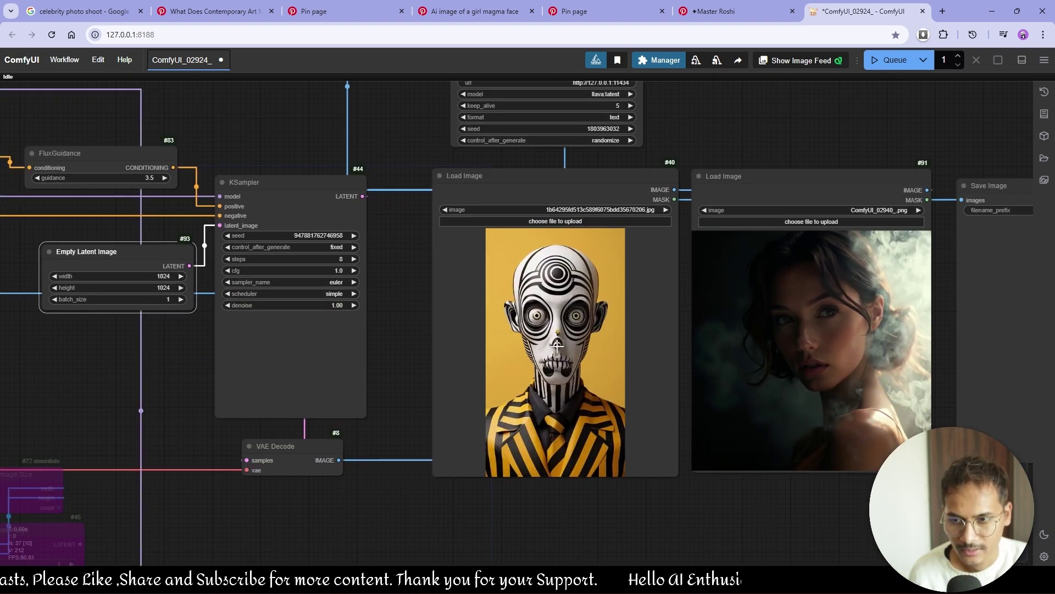
Check the loaded images and the collapsed text encode nodes, and queue a new run of the workflow.
scroll(558, 346, "up", 3)
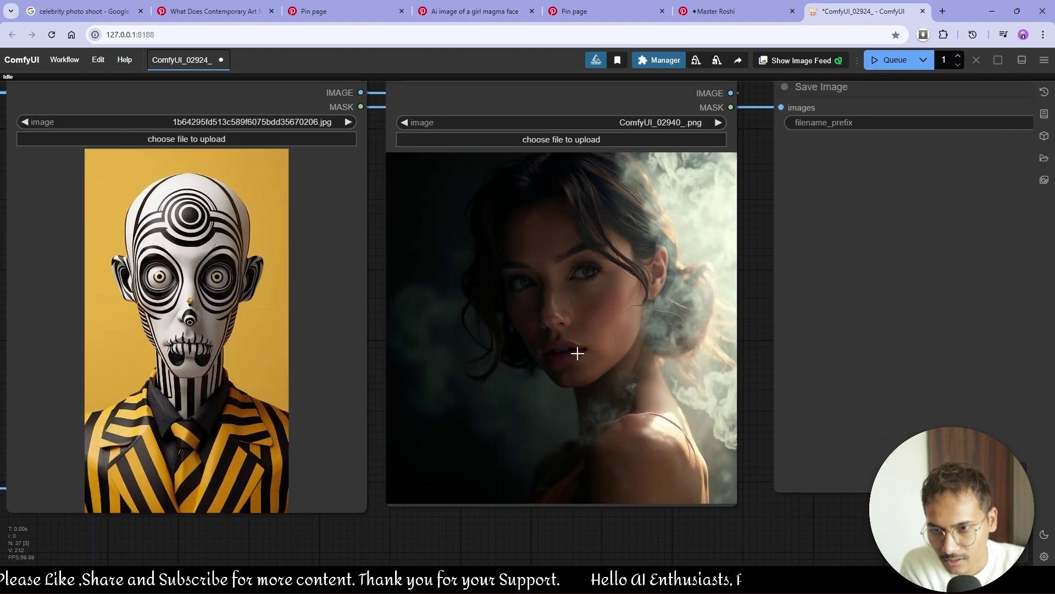
scroll(604, 354, "up", 3)
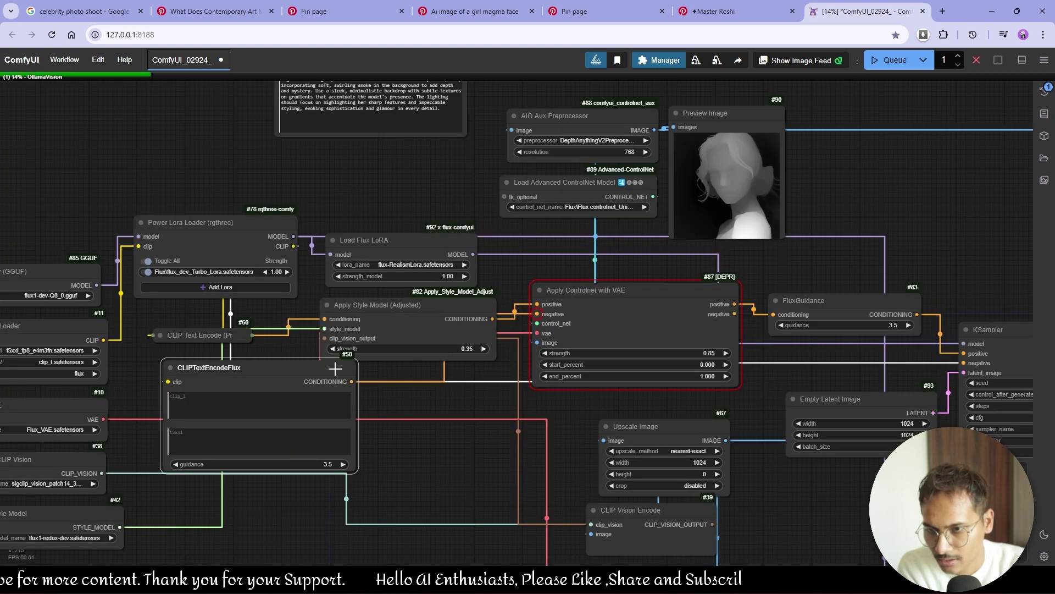
left_click(170, 367)
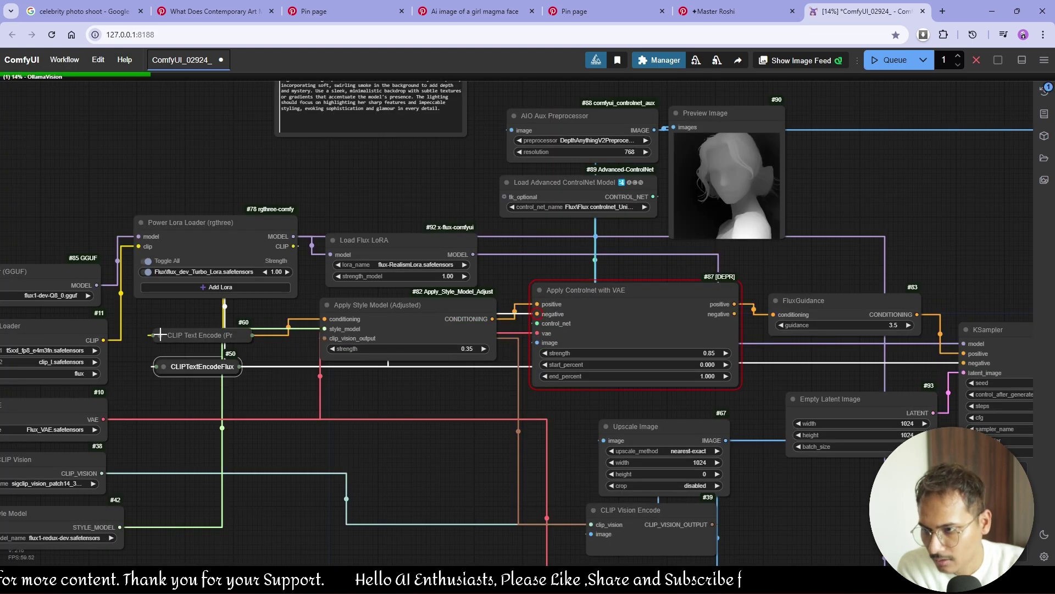
left_click(160, 335)
left_click(160, 335)
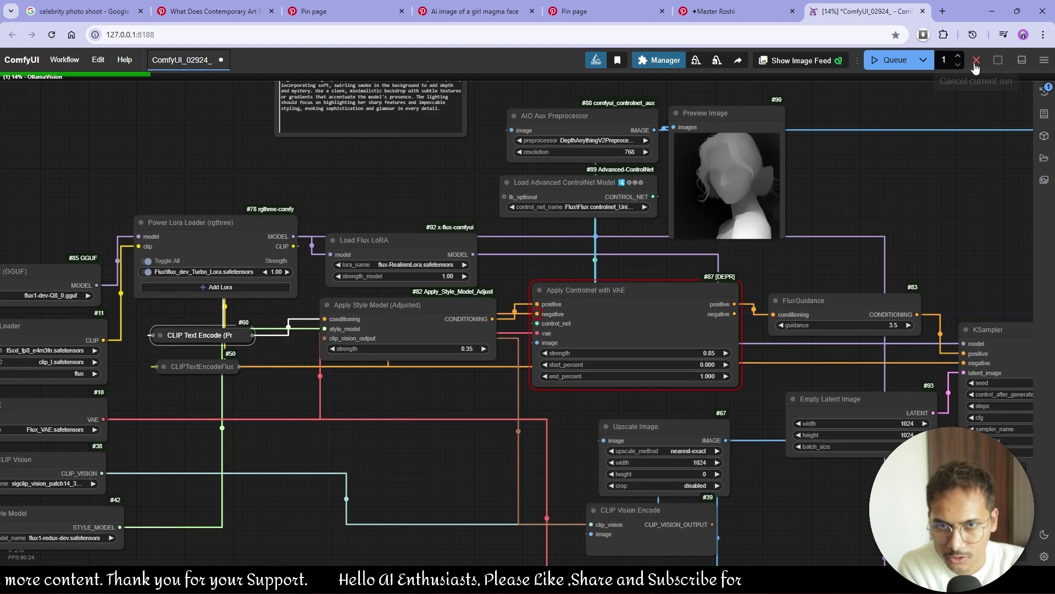
left_click(890, 60)
Examine the depth map in the Preview Image node beside the AIO Aux Preprocessor.
left_click_drag(945, 137, 545, 147)
scroll(307, 187, "up", 11)
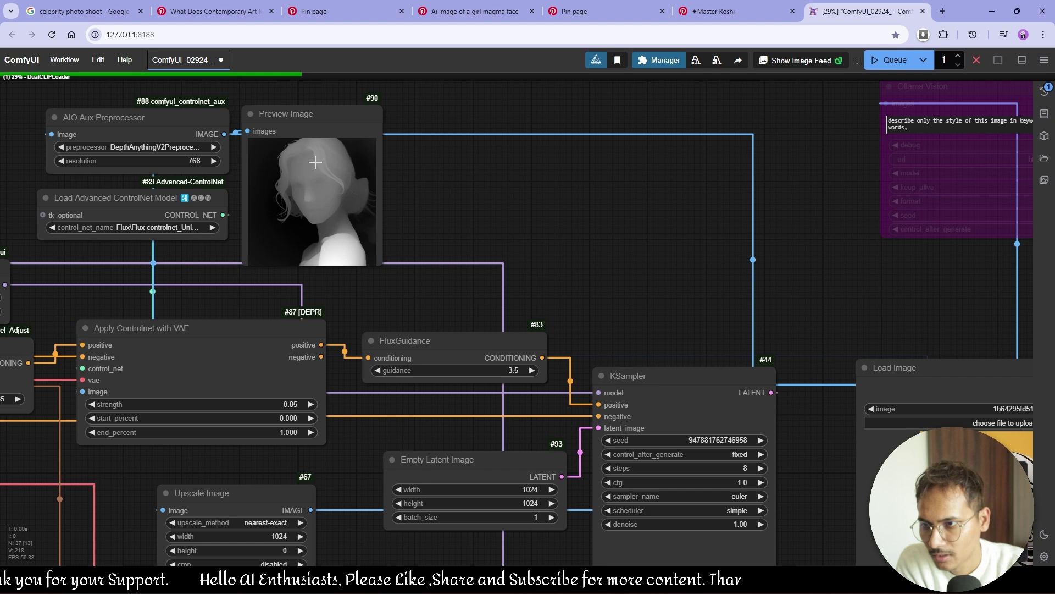
left_click_drag(314, 163, 399, 281)
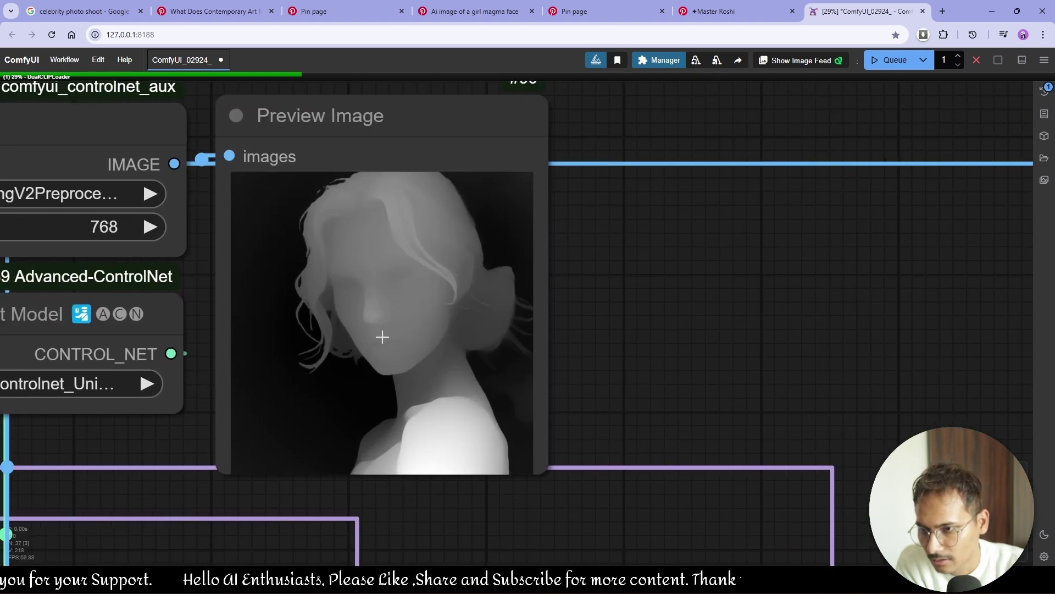
scroll(426, 337, "up", 3)
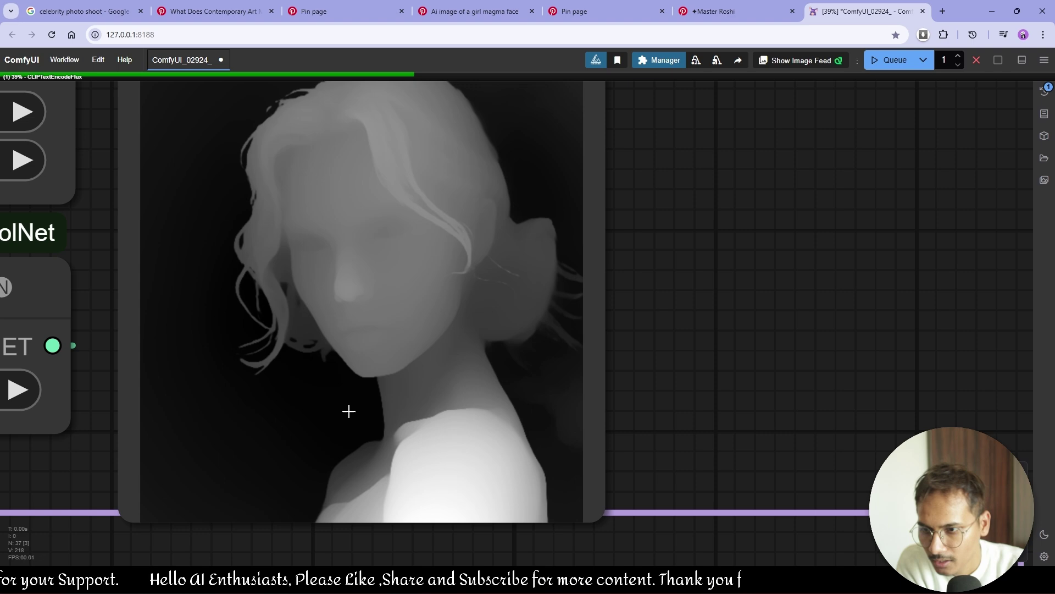
scroll(349, 411, "down", 3)
scroll(349, 410, "up", 3)
scroll(341, 341, "down", 5)
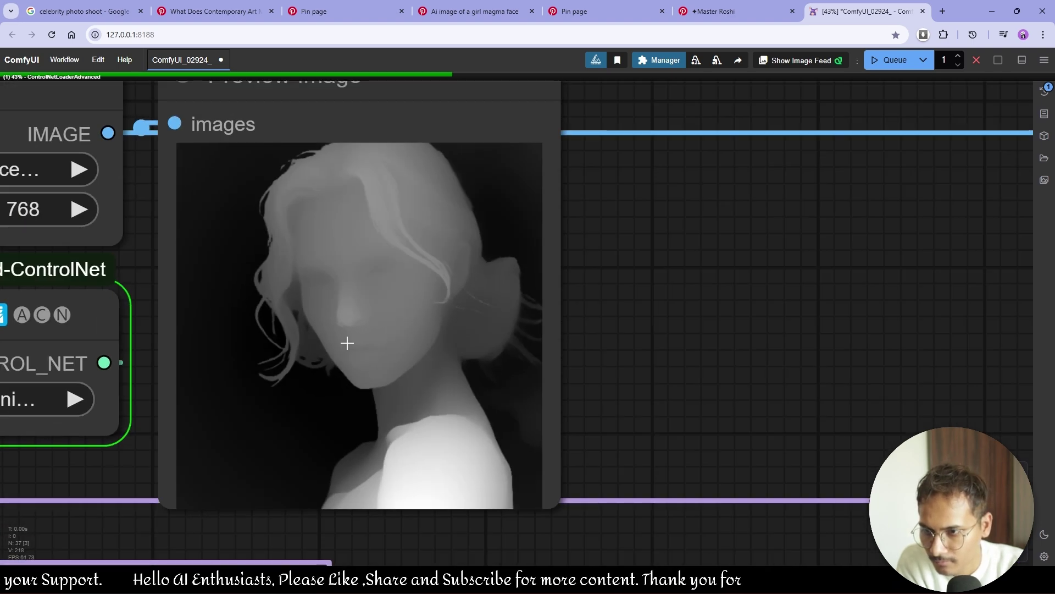
scroll(350, 352, "down", 8)
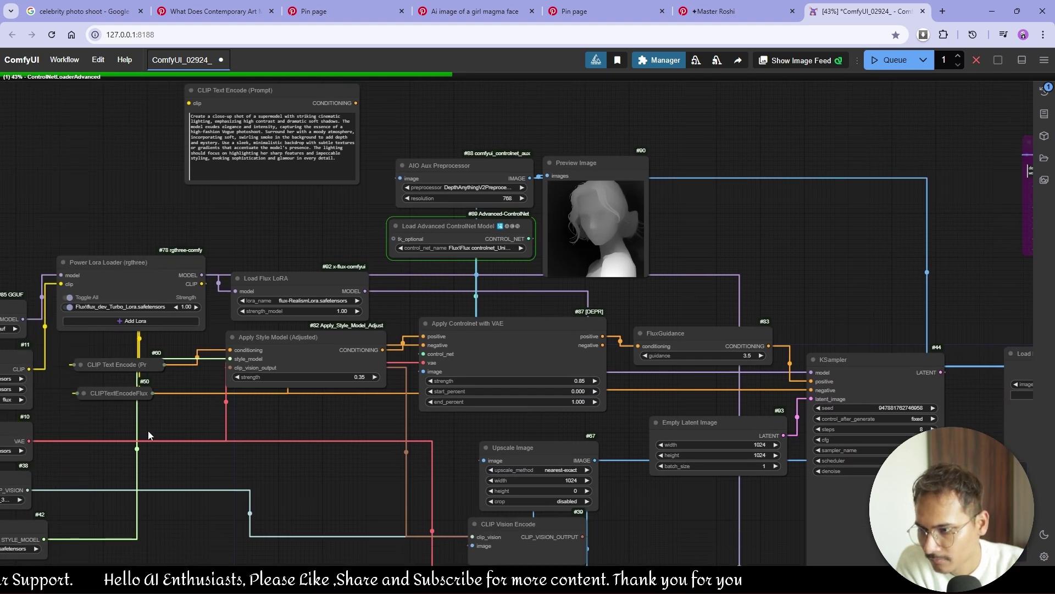
left_click_drag(147, 430, 303, 420)
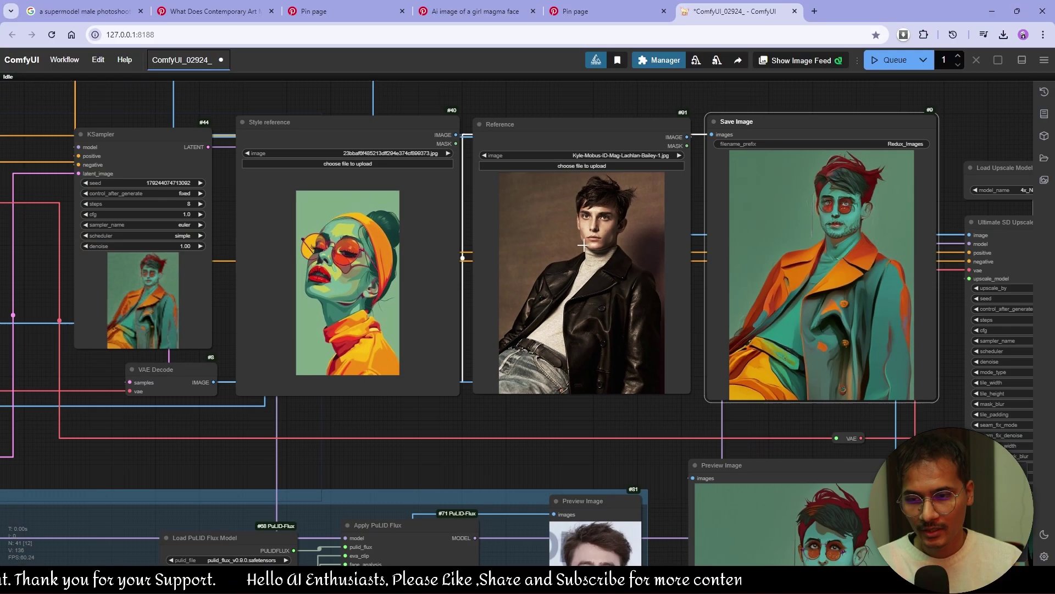
Review the style reference, the reference photo, the generated image, the style model chain and the PuLID group across the workflow.
scroll(610, 144, "up", 5)
left_click_drag(517, 443, 498, 428)
scroll(528, 376, "down", 2)
scroll(607, 147, "down", 3)
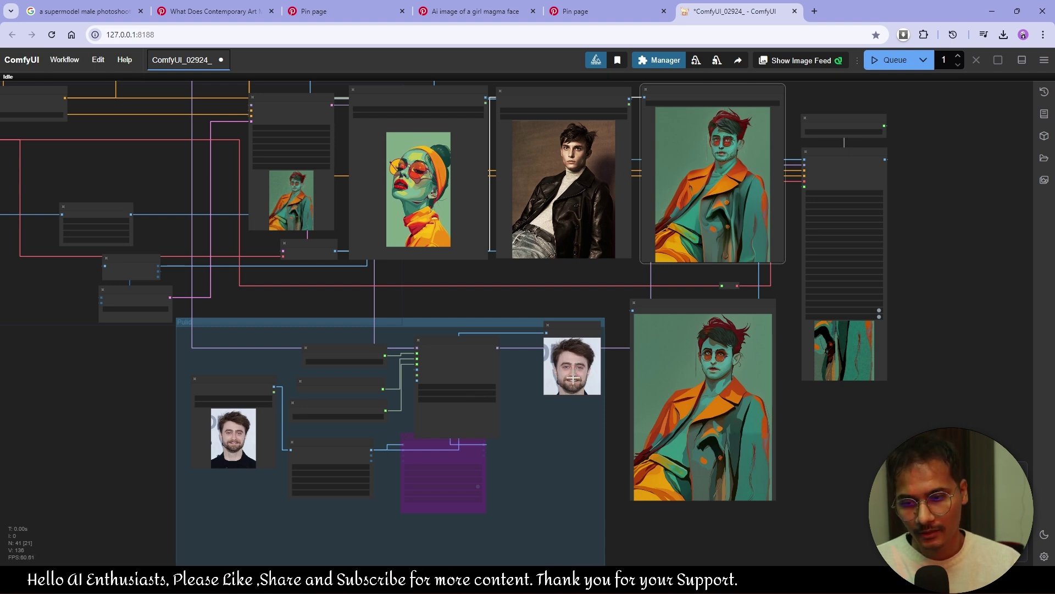
left_click_drag(331, 294, 648, 355)
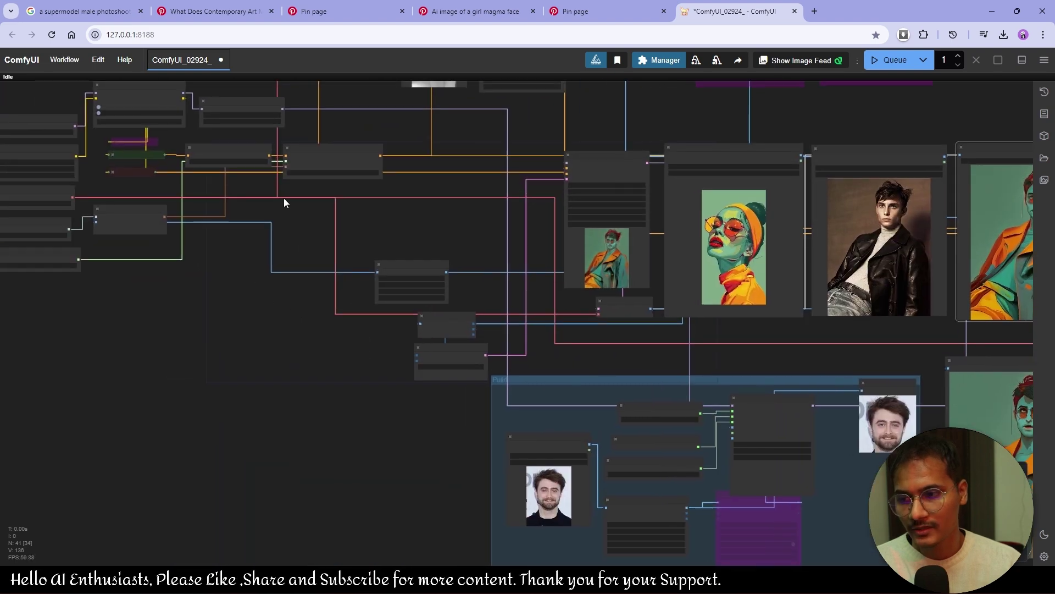
scroll(284, 199, "up", 5)
left_click_drag(285, 199, 555, 322)
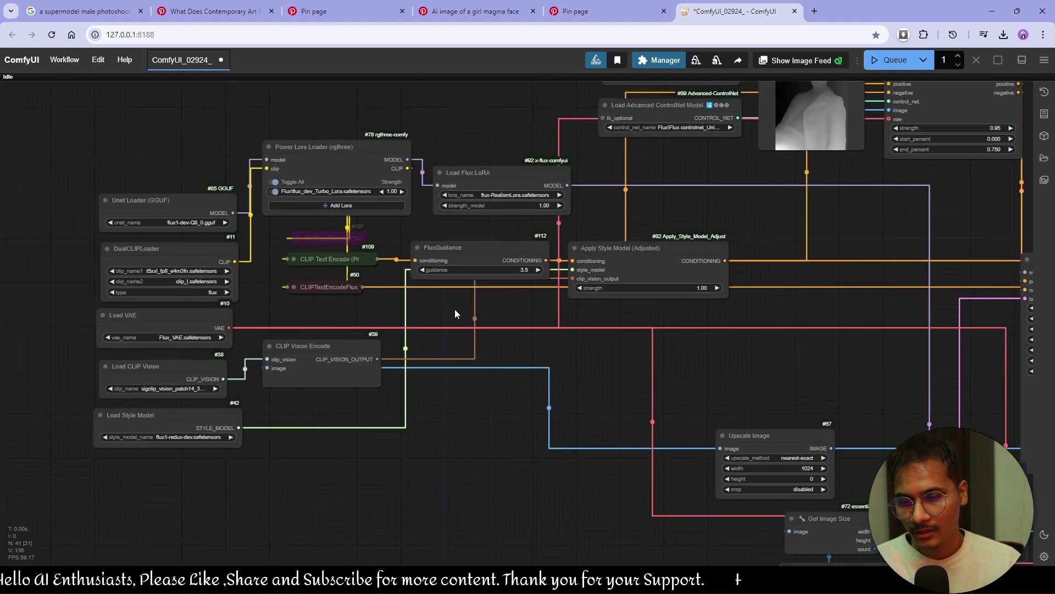
left_click_drag(664, 298, 555, 300)
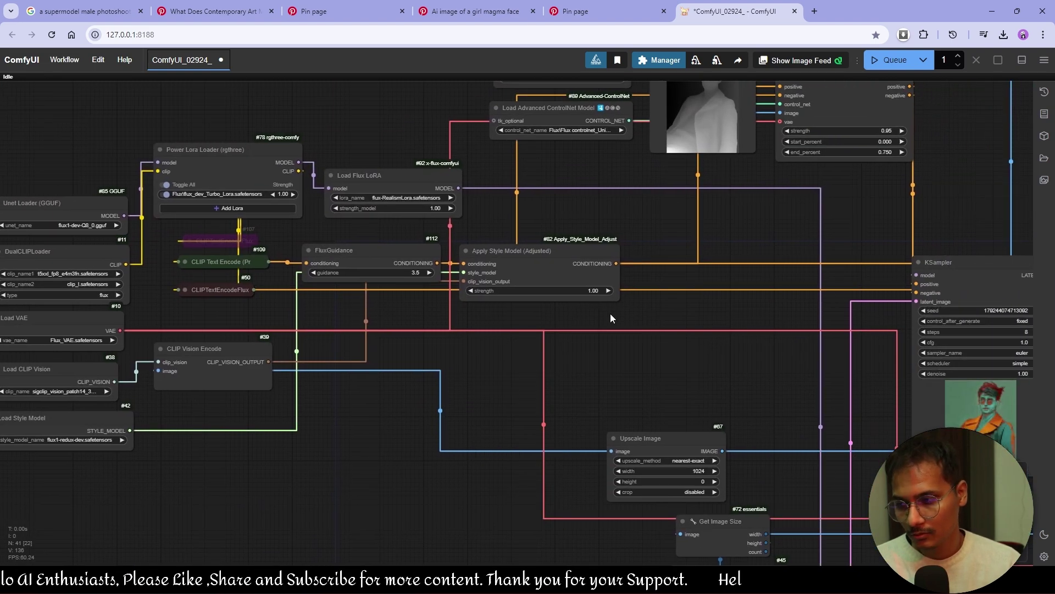
left_click_drag(692, 306, 237, 190)
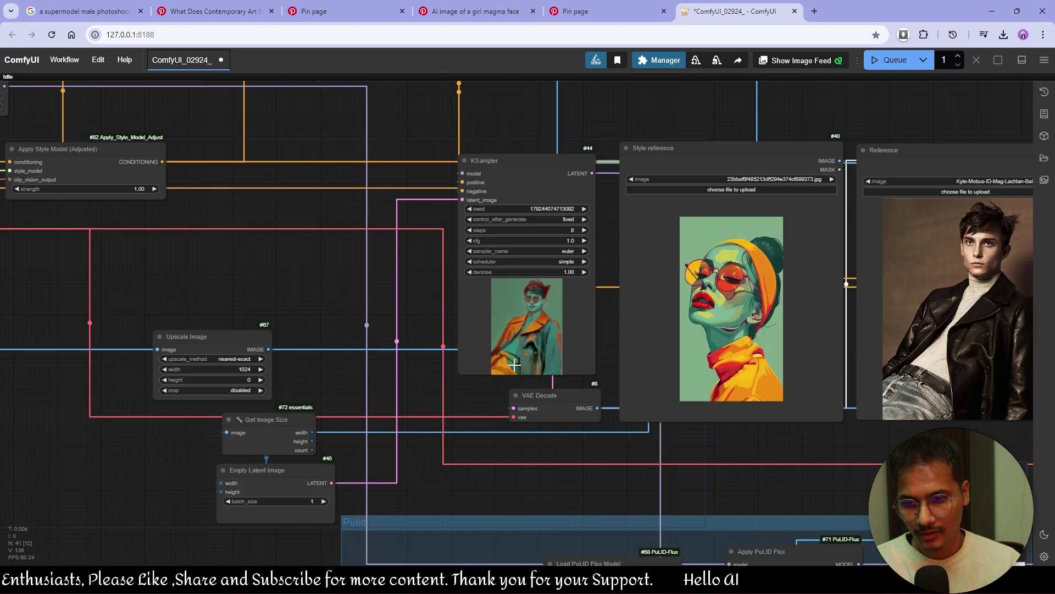
left_click_drag(621, 374, 246, 140)
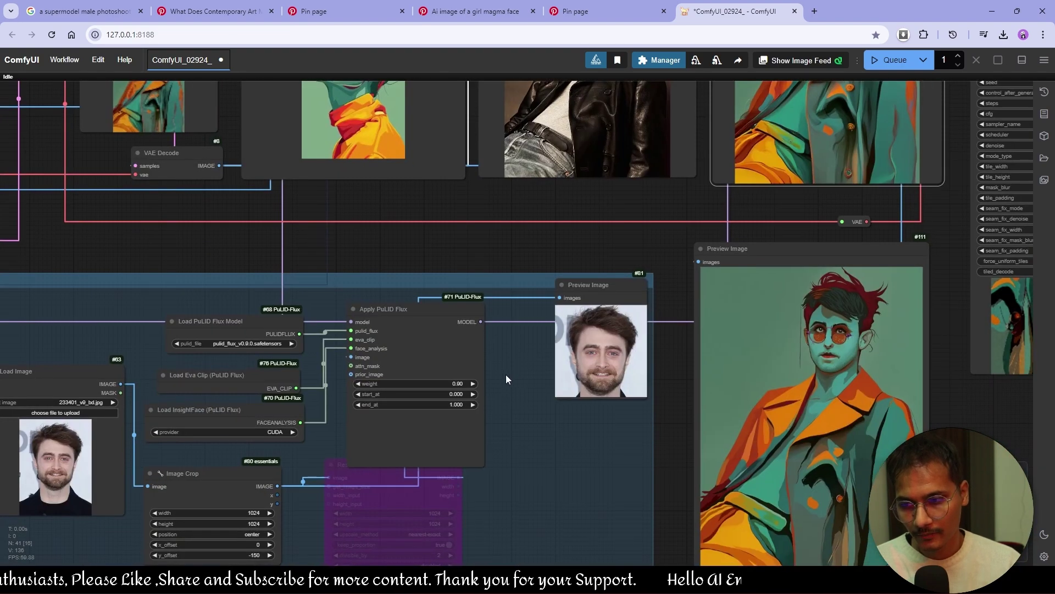
Switch to the Pinterest pin page and load its portrait with amber goggles and gold turtleneck into the Style reference node.
key("ctrl+Page_Up")
scroll(599, 325, "up", 3)
scroll(599, 325, "down", 2)
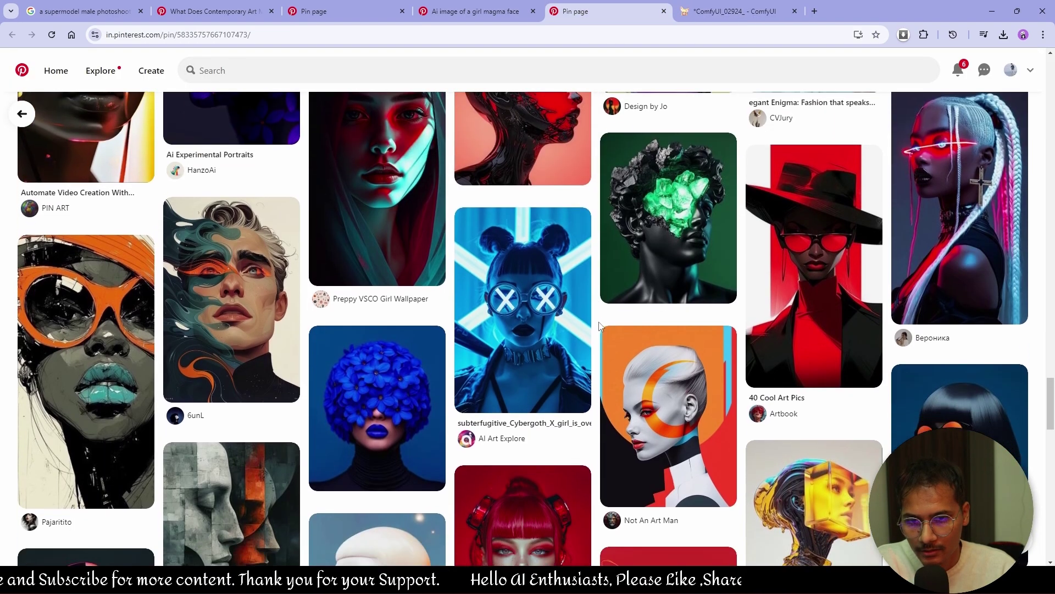
scroll(599, 325, "down", 4)
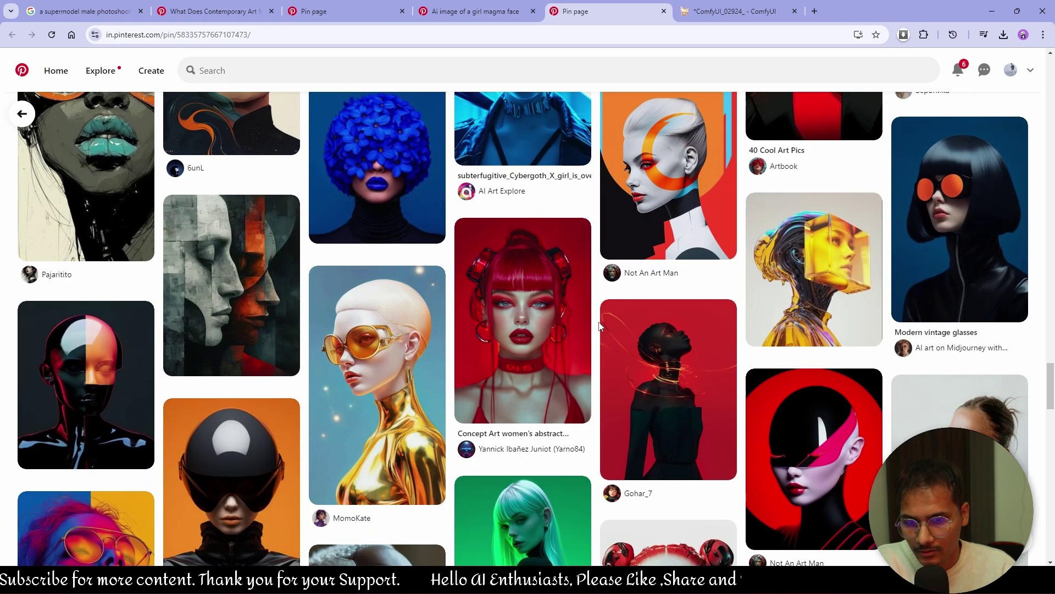
scroll(599, 326, "down", 2)
scroll(599, 325, "up", 1)
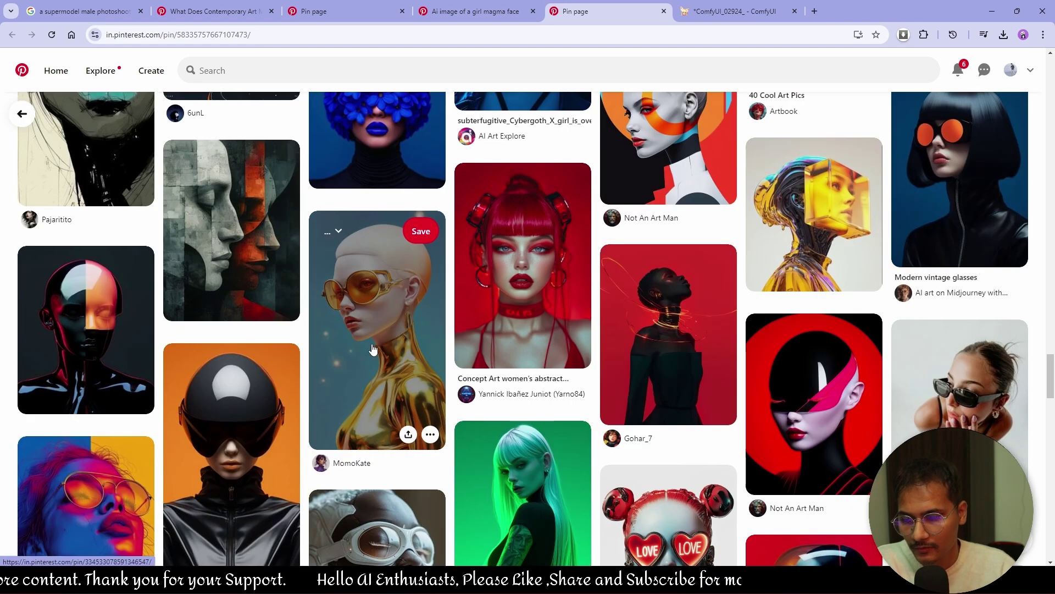
left_click_drag(372, 368, 509, 327)
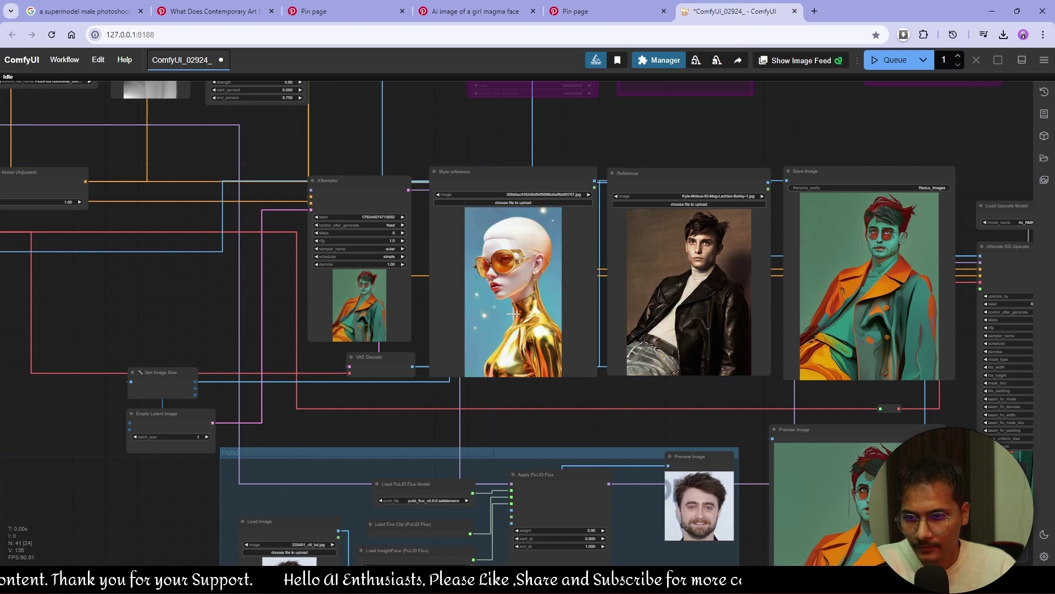
scroll(511, 330, "up", 4)
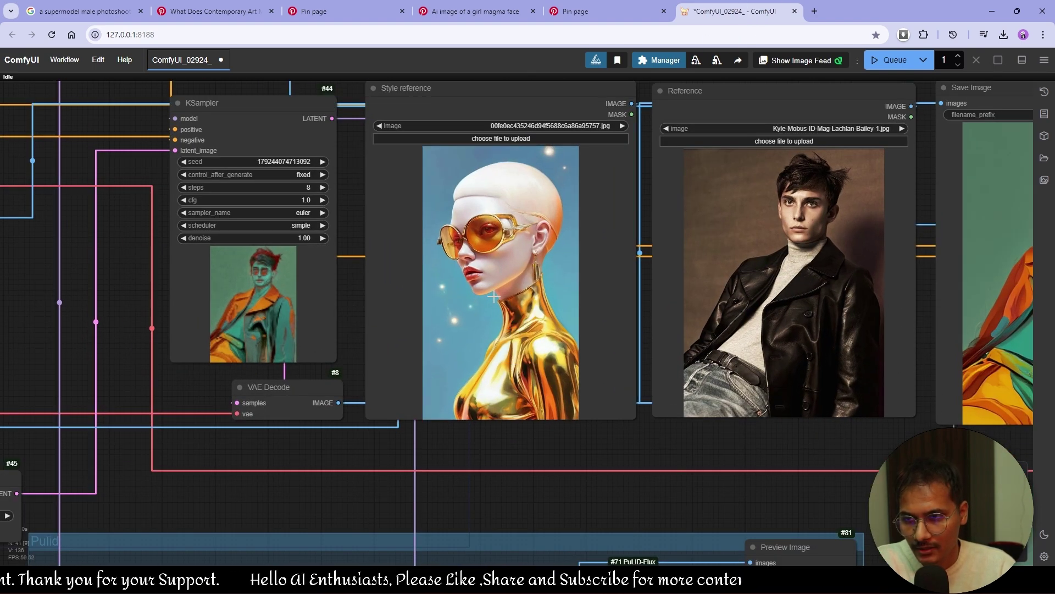
scroll(493, 297, "down", 5)
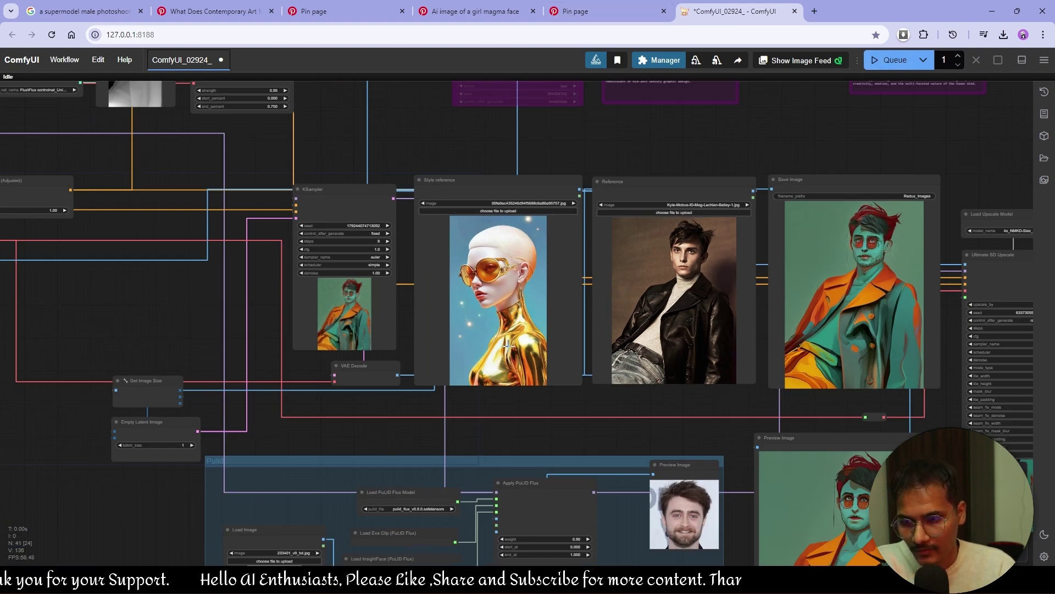
Shift the Apply PuLID Flux node slightly and move the bypassed node beneath it lower in the Pulid group.
left_click_drag(323, 417, 544, 280)
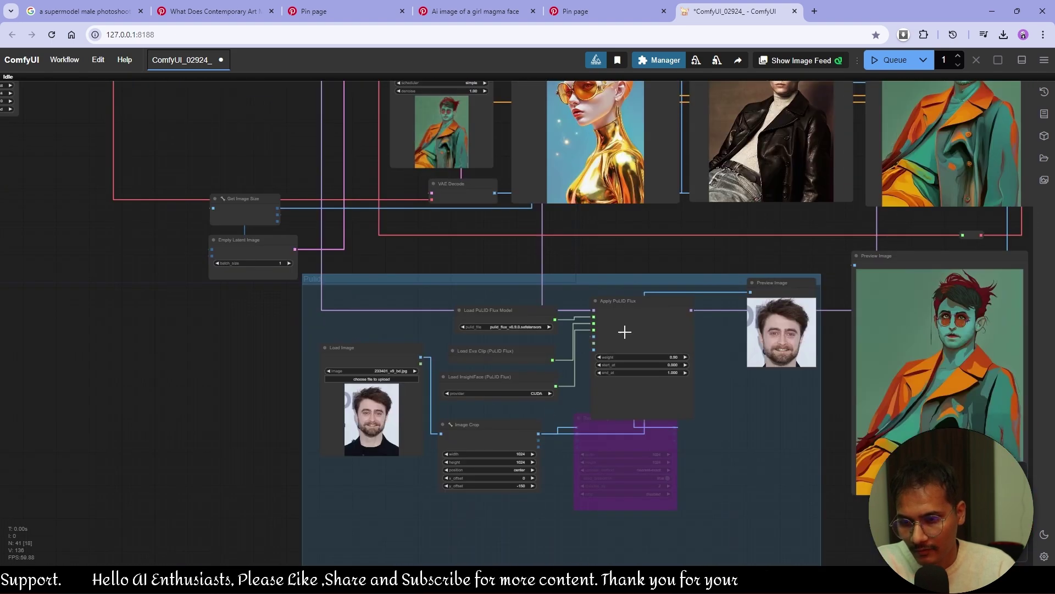
left_click_drag(633, 311, 621, 298)
left_click_drag(590, 430, 593, 459)
left_click_drag(620, 301, 619, 323)
left_click_drag(635, 209, 529, 344)
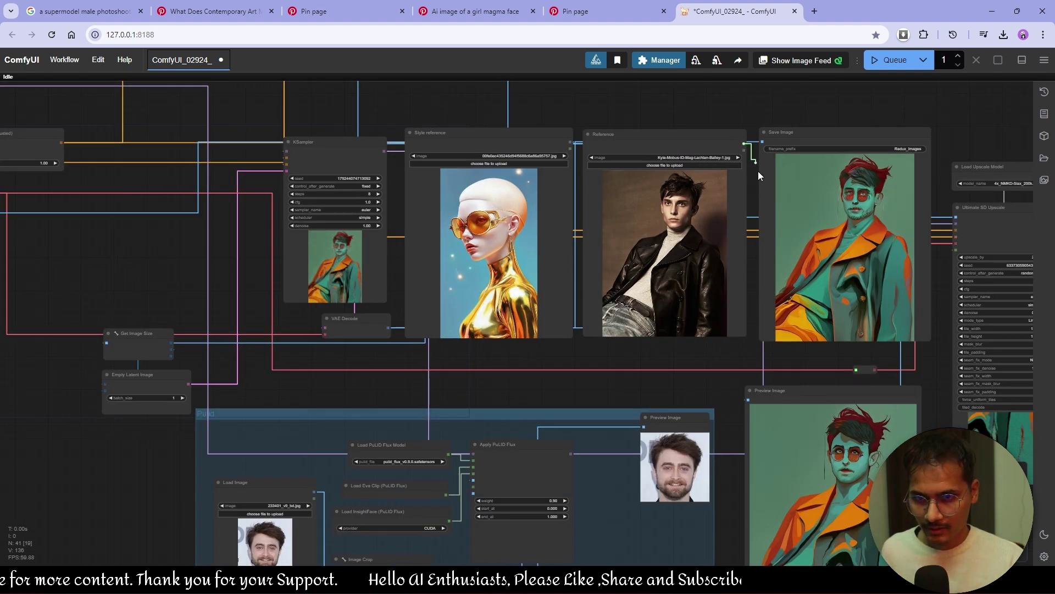
Insert a Resize Image node between the Reference image output and Get Image Size, and place it collapsed beside Get Image Size.
left_click_drag(757, 175, 253, 359)
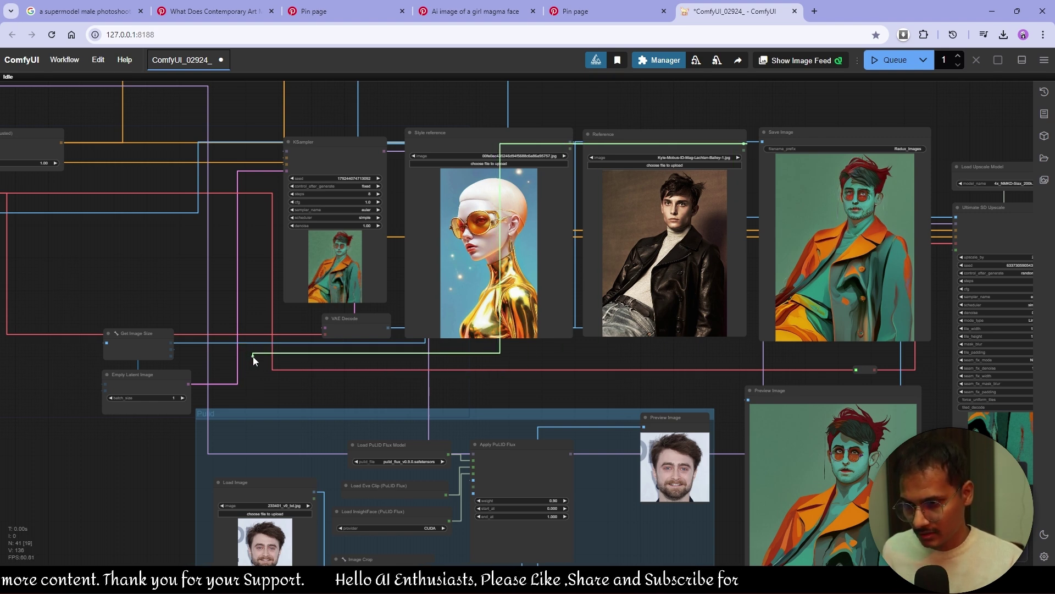
left_click_drag(253, 357, 253, 356)
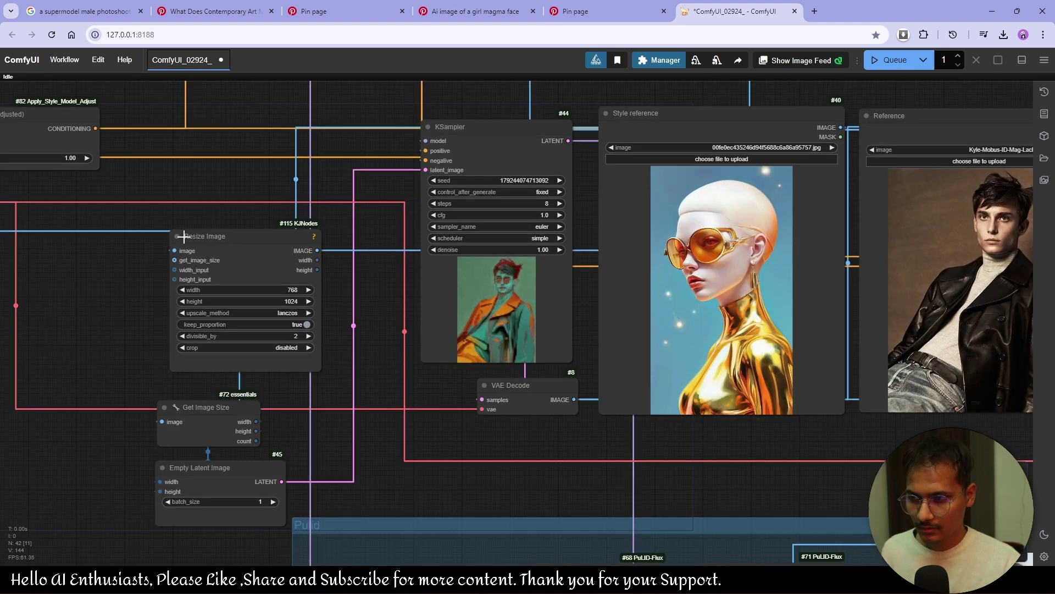
left_click(181, 235)
left_click_drag(196, 236, 82, 434)
left_click_drag(914, 295, 659, 291)
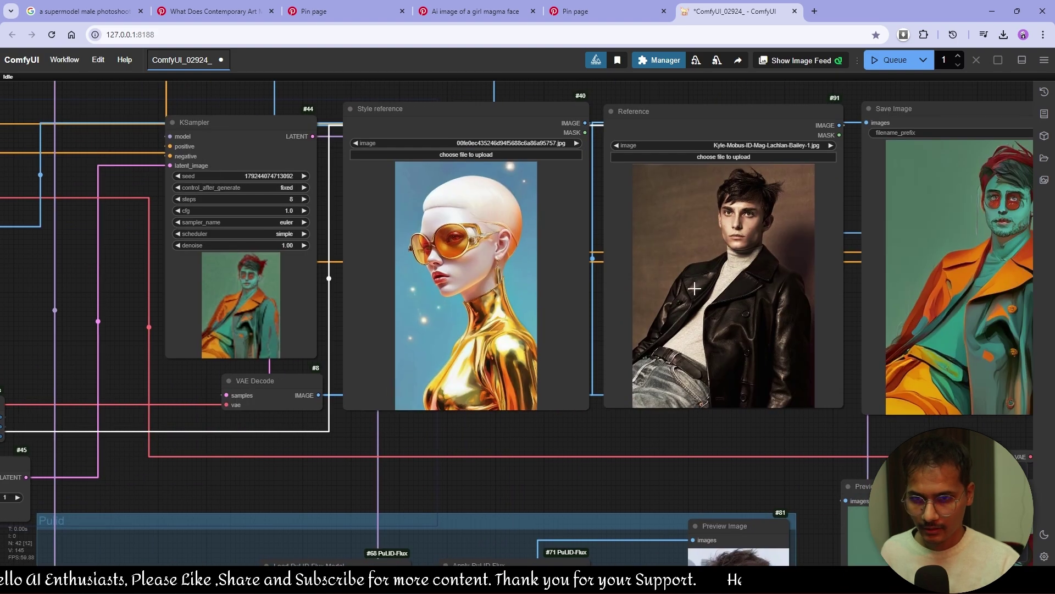
scroll(612, 327, "down", 5)
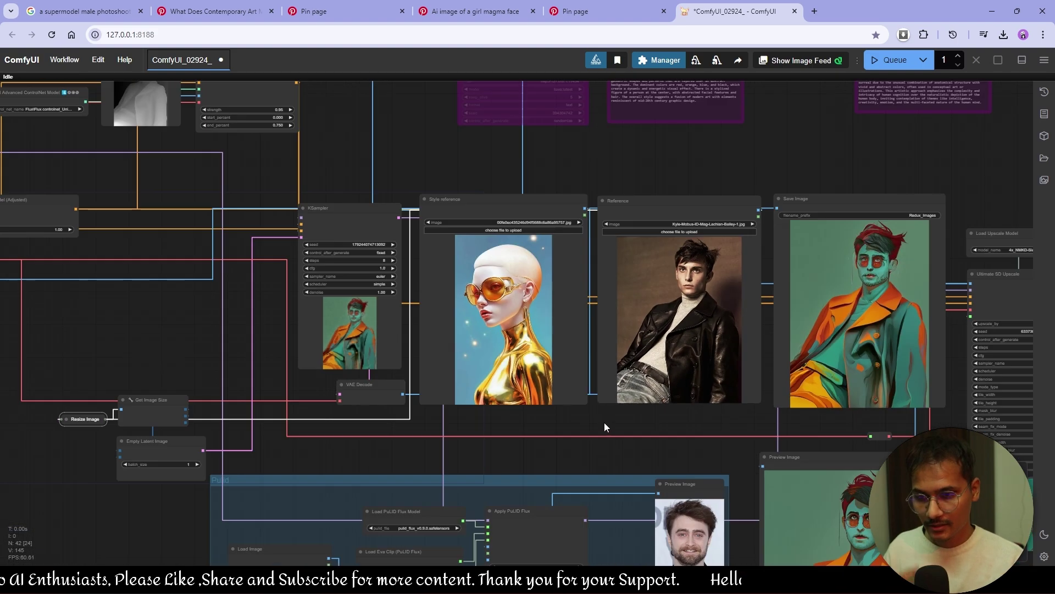
Expand the CLIP Text Encode prompt node to check its text, collapse it again, and queue the workflow with the new style reference.
left_click_drag(605, 424, 487, 408)
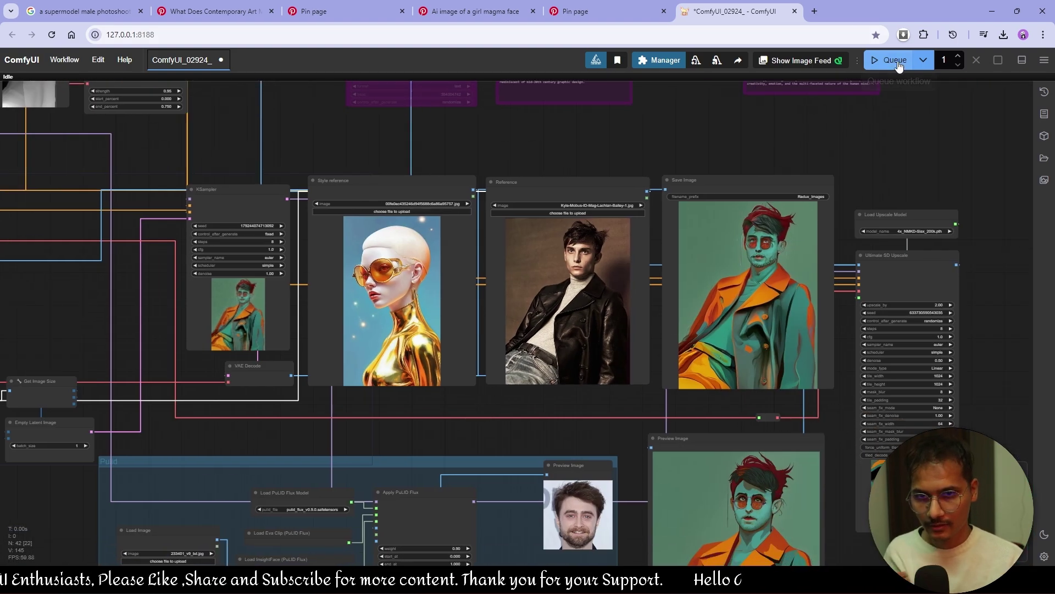
left_click_drag(315, 146, 818, 161)
left_click_drag(427, 289, 715, 274)
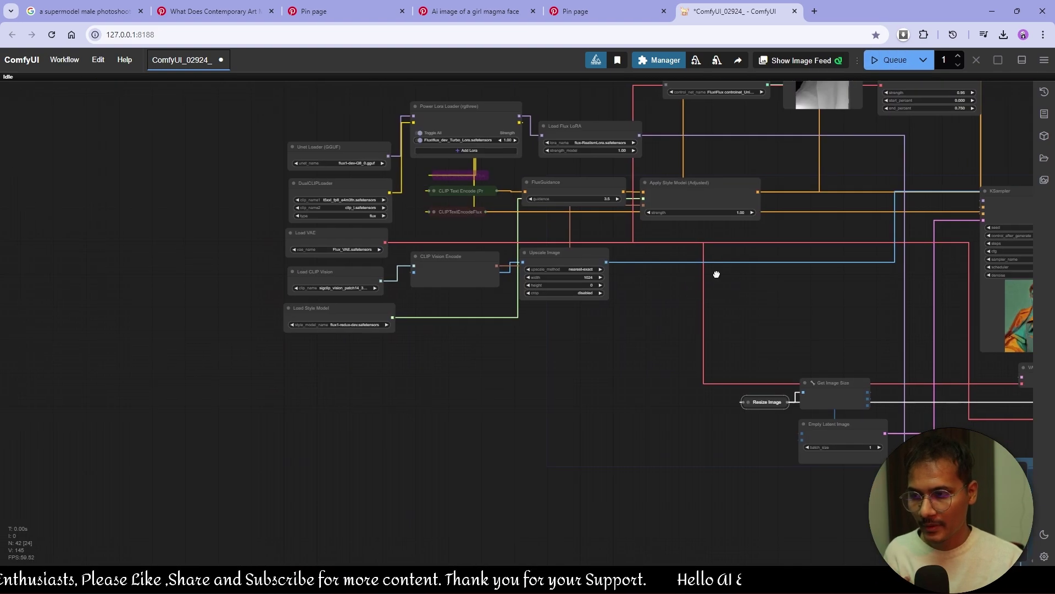
left_click(433, 192)
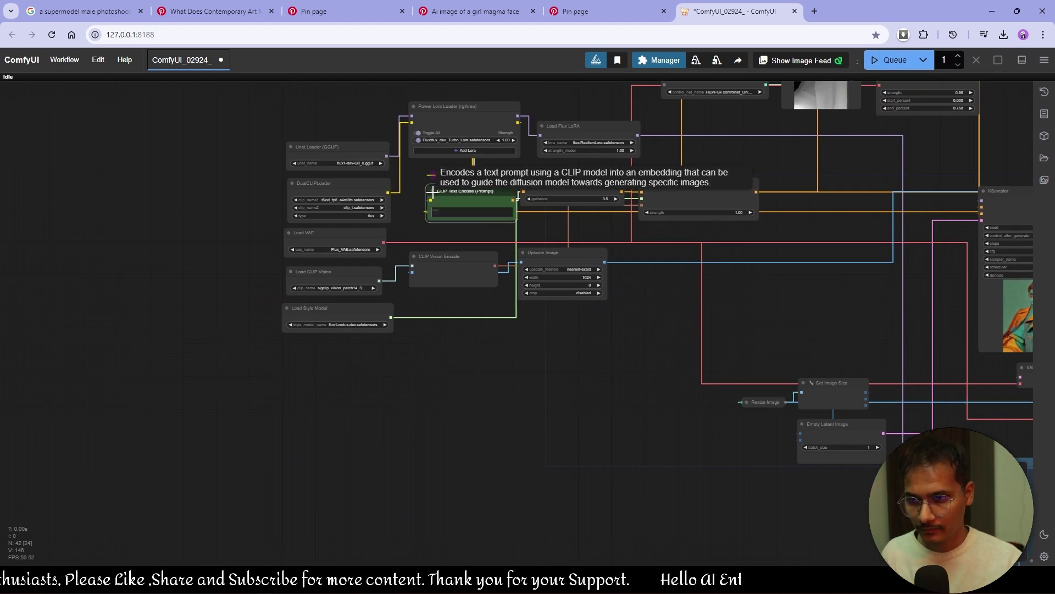
left_click(432, 191)
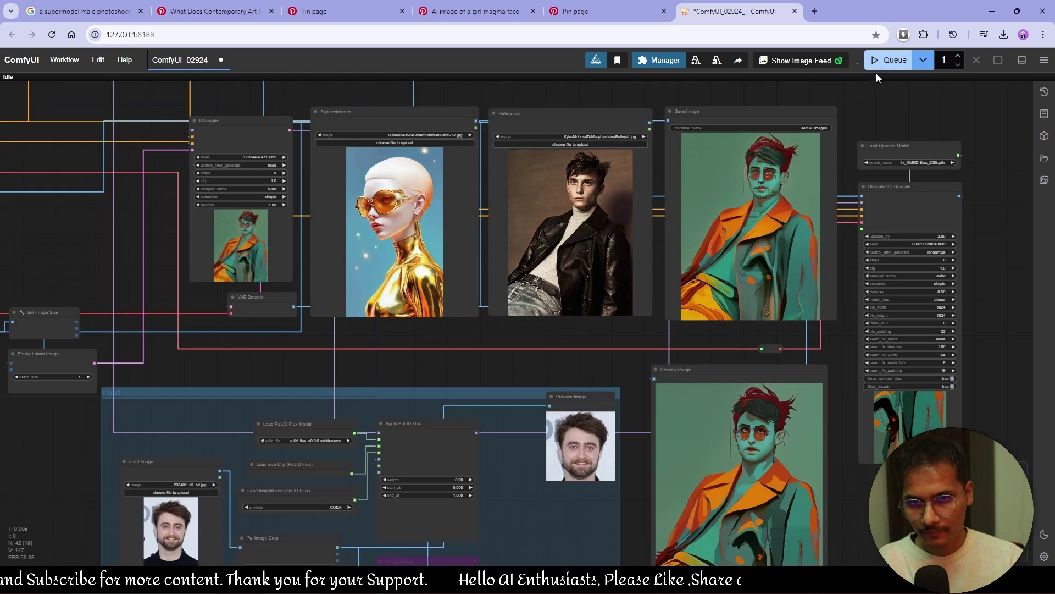
left_click(891, 60)
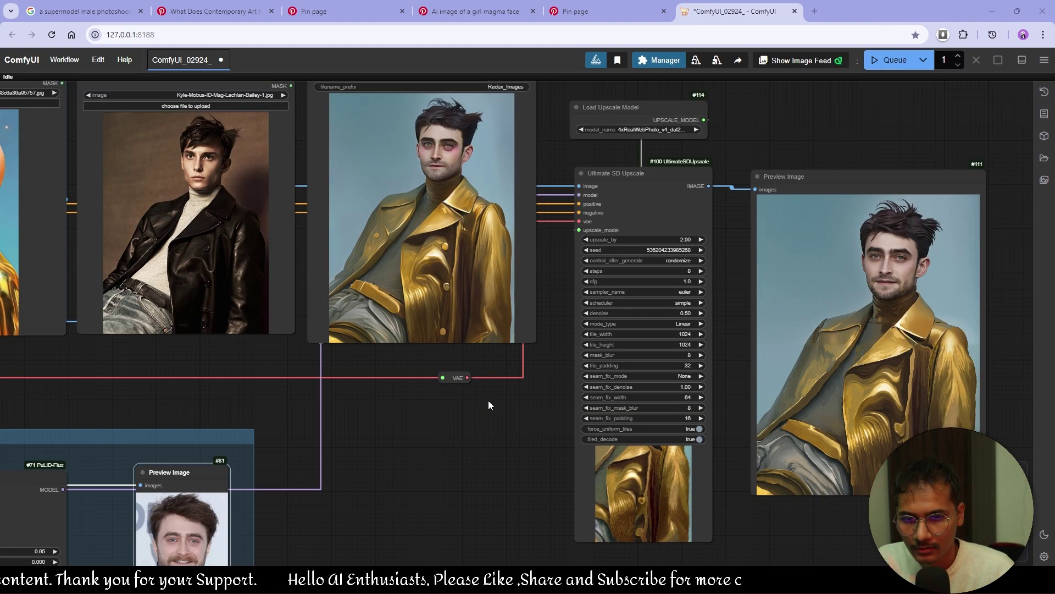
Examine the generated and upscaled images beside the style reference and reference photo, along with the PuLID face group.
left_click_drag(488, 400, 423, 403)
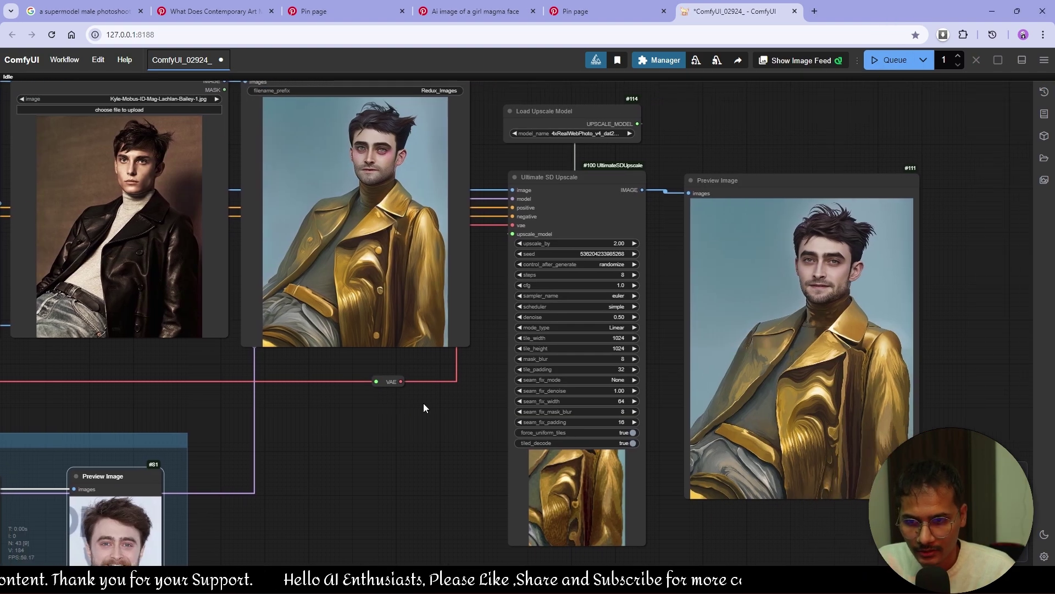
scroll(423, 404, "down", 3)
left_click_drag(364, 430, 601, 368)
scroll(620, 349, "up", 4)
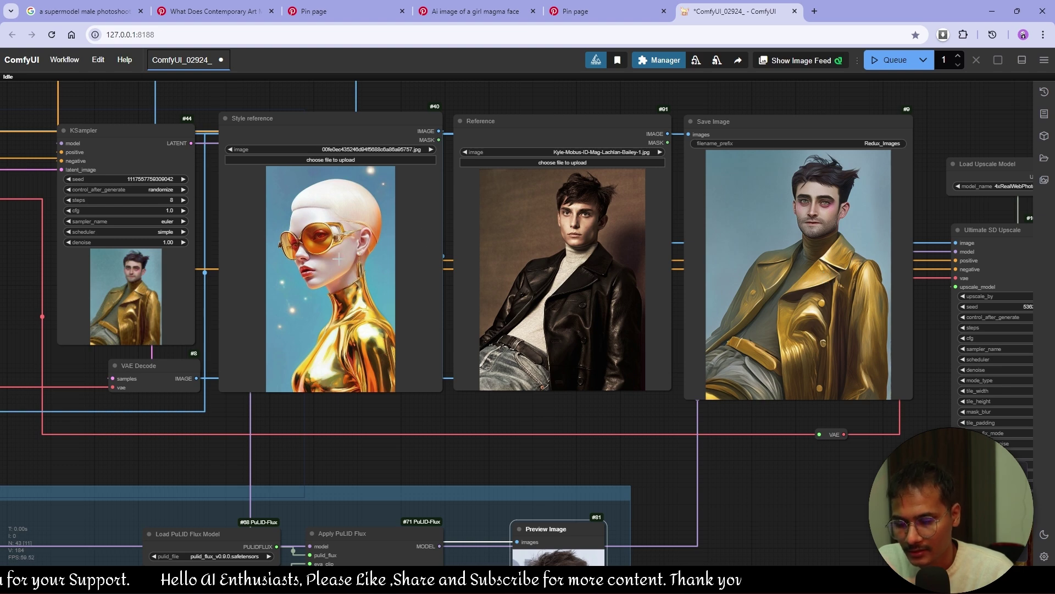
scroll(800, 301, "down", 4)
left_click_drag(817, 307, 416, 243)
scroll(251, 351, "up", 5)
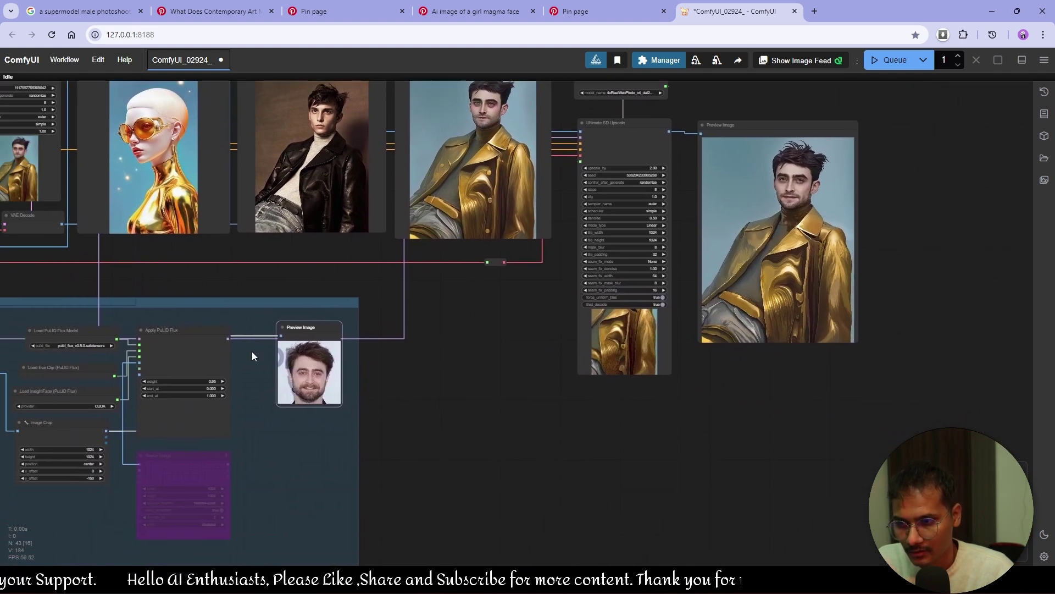
scroll(396, 396, "down", 4)
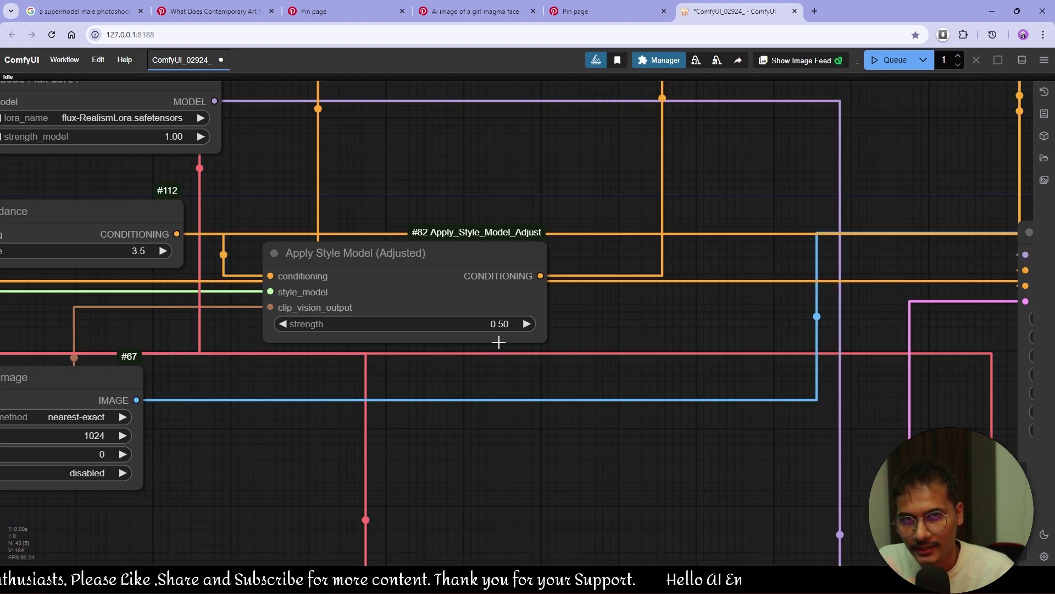
Review the Apply Style Model (Adjusted) node and follow the chain through KSampler, both reference images and the saved output to the PuLID group.
left_click_drag(680, 462, 231, 398)
scroll(376, 364, "down", 5)
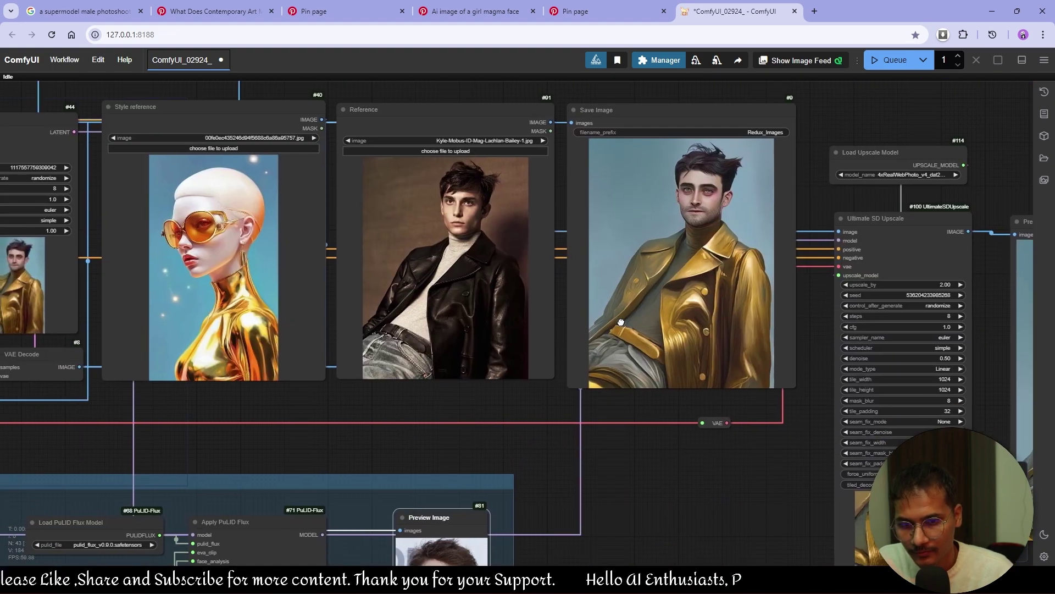
left_click_drag(622, 322, 674, 319)
scroll(352, 325, "down", 3)
left_click_drag(352, 325, 595, 349)
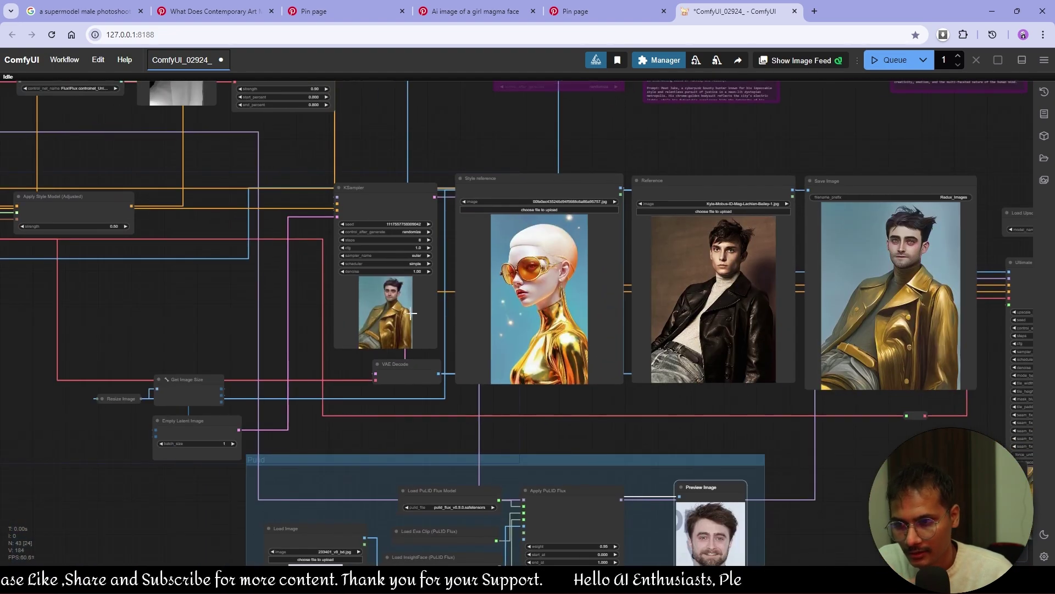
scroll(436, 319, "up", 4)
left_click_drag(629, 275, 296, 281)
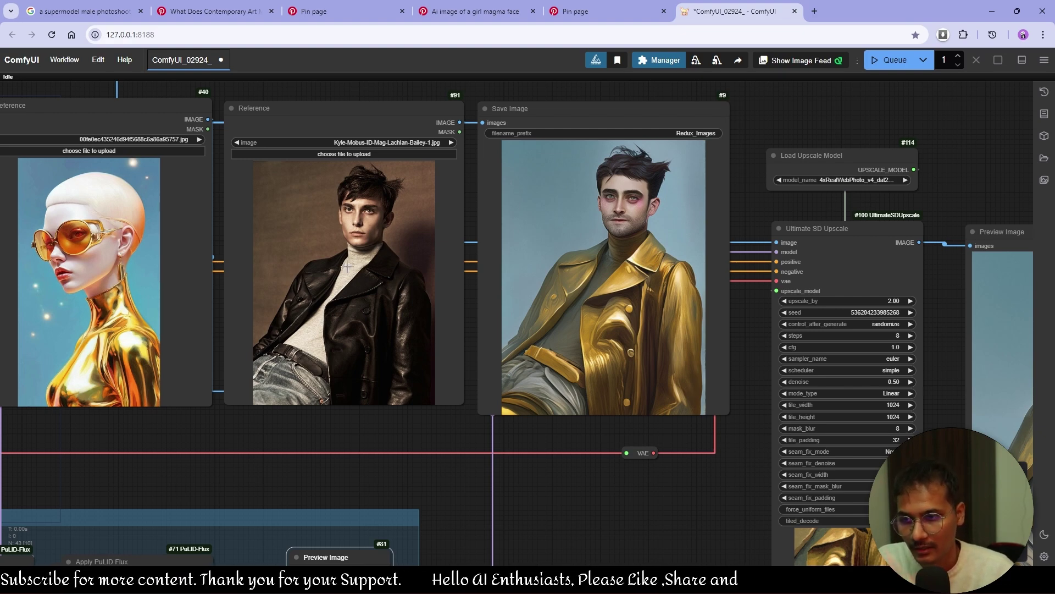
scroll(364, 282, "down", 5)
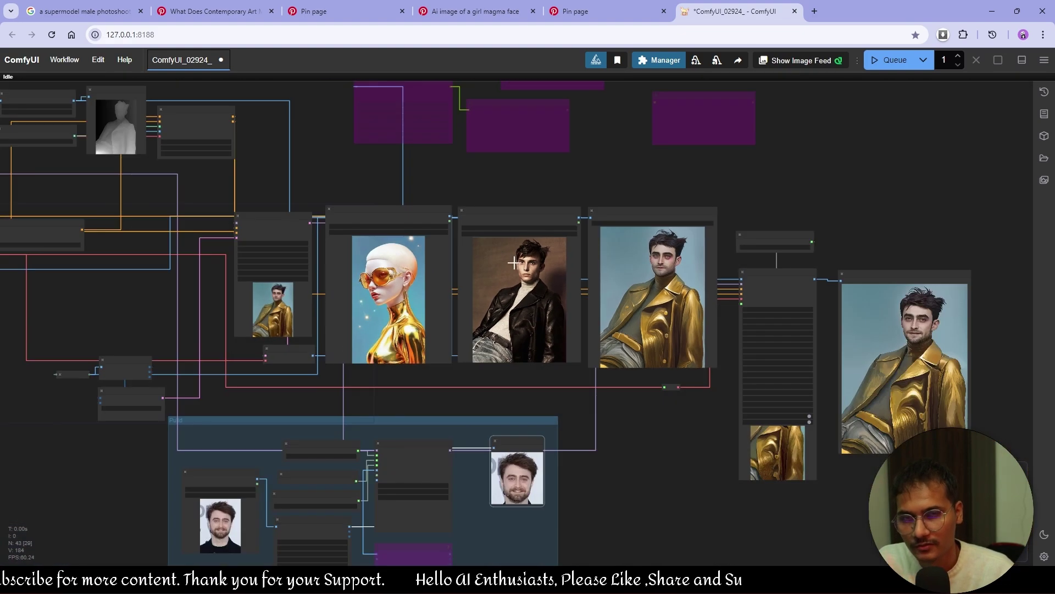
left_click_drag(535, 345, 518, 313)
left_click_drag(608, 406, 639, 350)
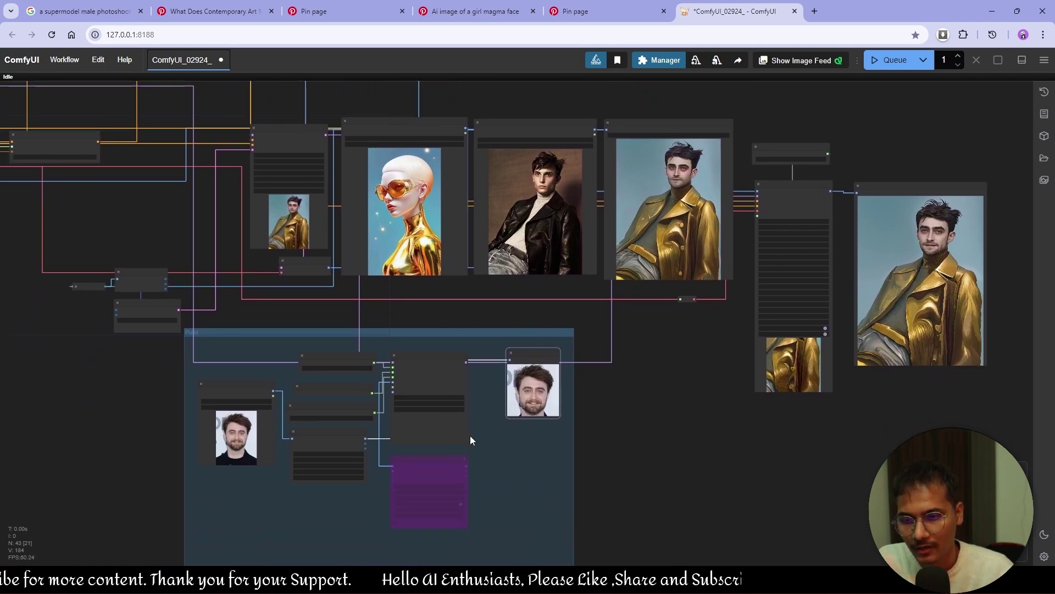